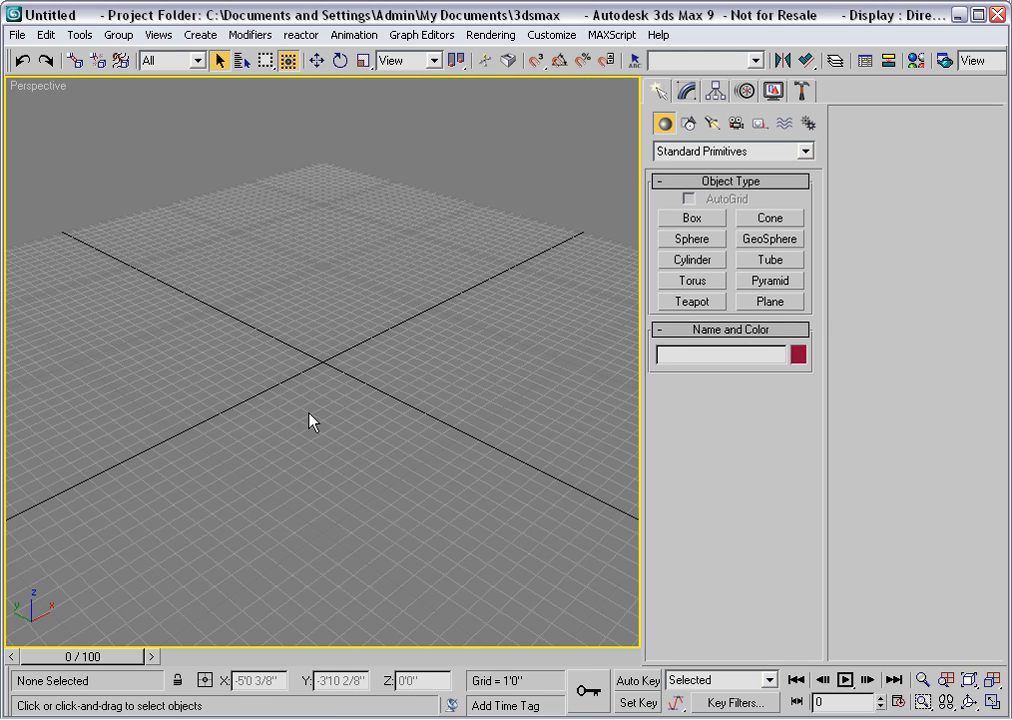
Switch to the Front view and set the Line tool's initial and drag types to Smooth
{"action": "key", "text": "f"}
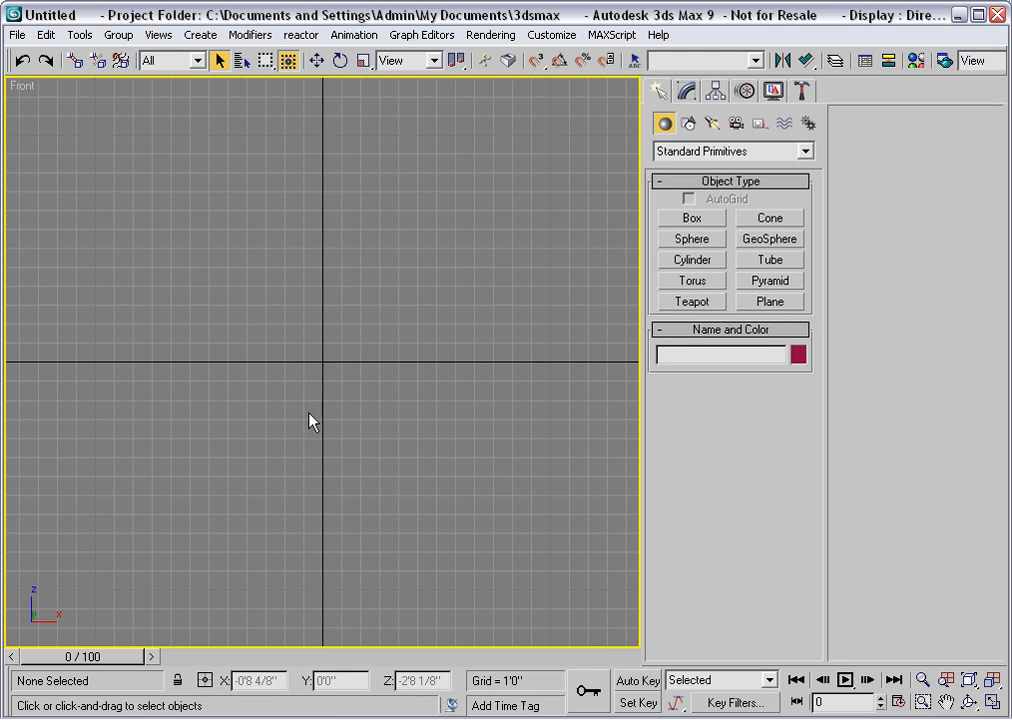
{"action": "left_click", "coordinate": [686, 126]}
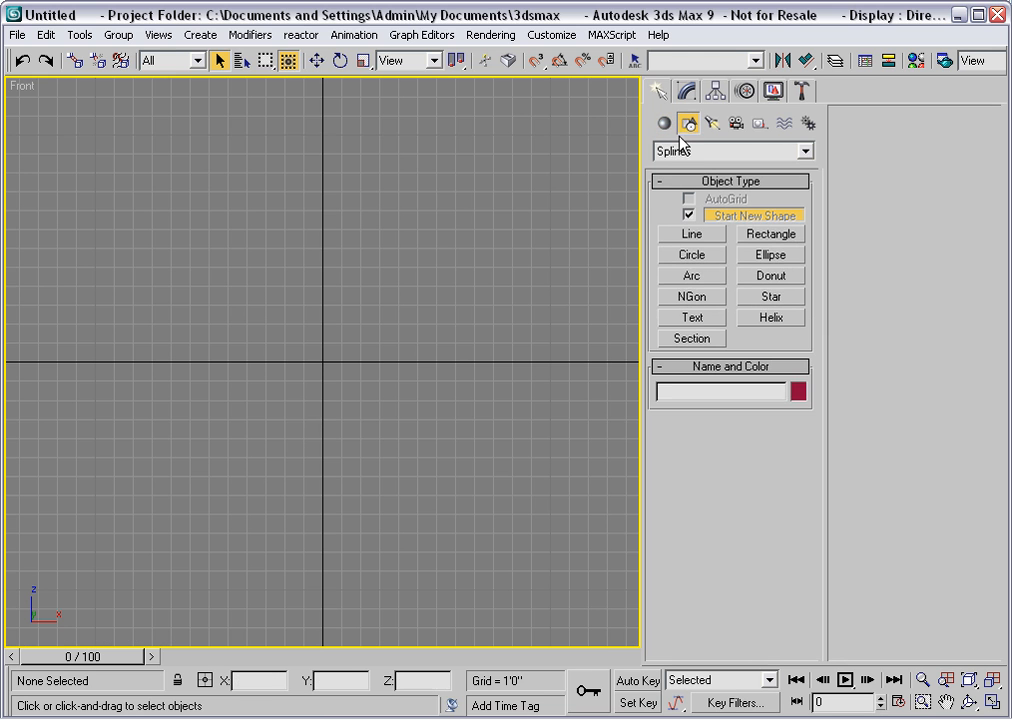
{"action": "left_click", "coordinate": [708, 236]}
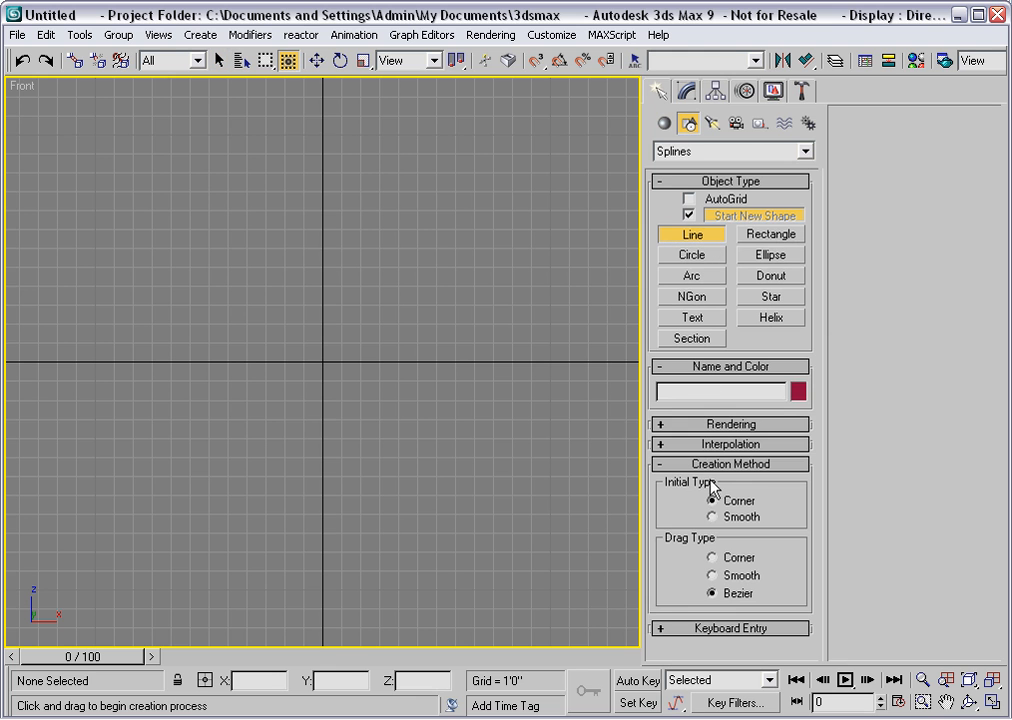
{"action": "left_click", "coordinate": [712, 557]}
{"action": "left_click", "coordinate": [712, 575]}
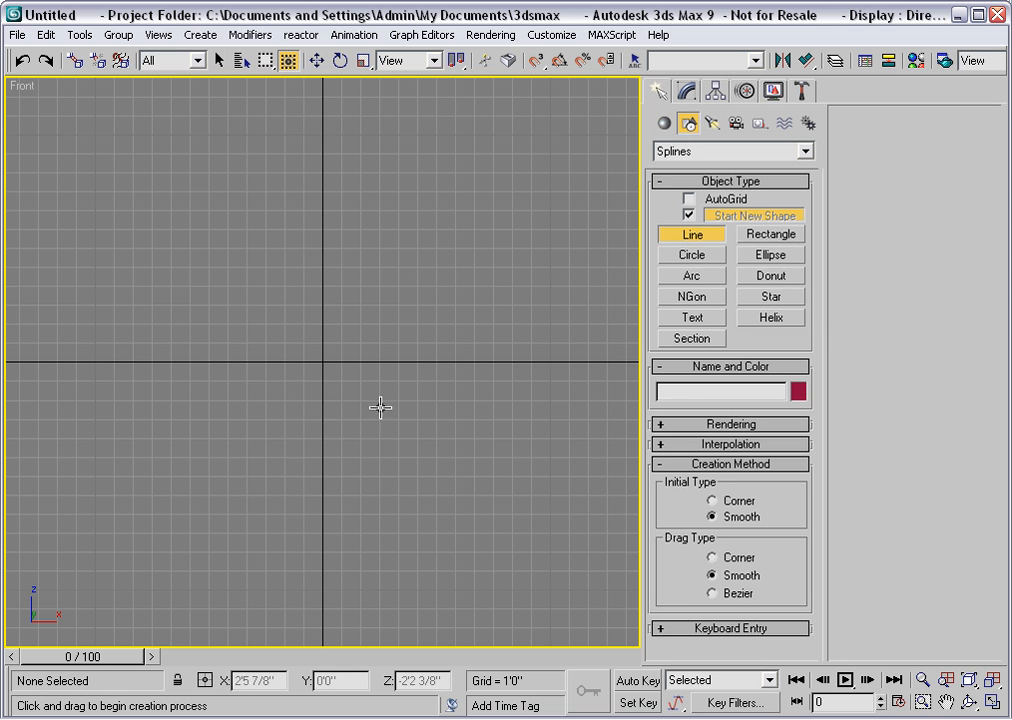
Draw an open six-vertex curved profile from the origin, bending outward and upward to an end at about X 9'6", Z 8'4"
{"action": "left_click", "coordinate": [323, 361]}
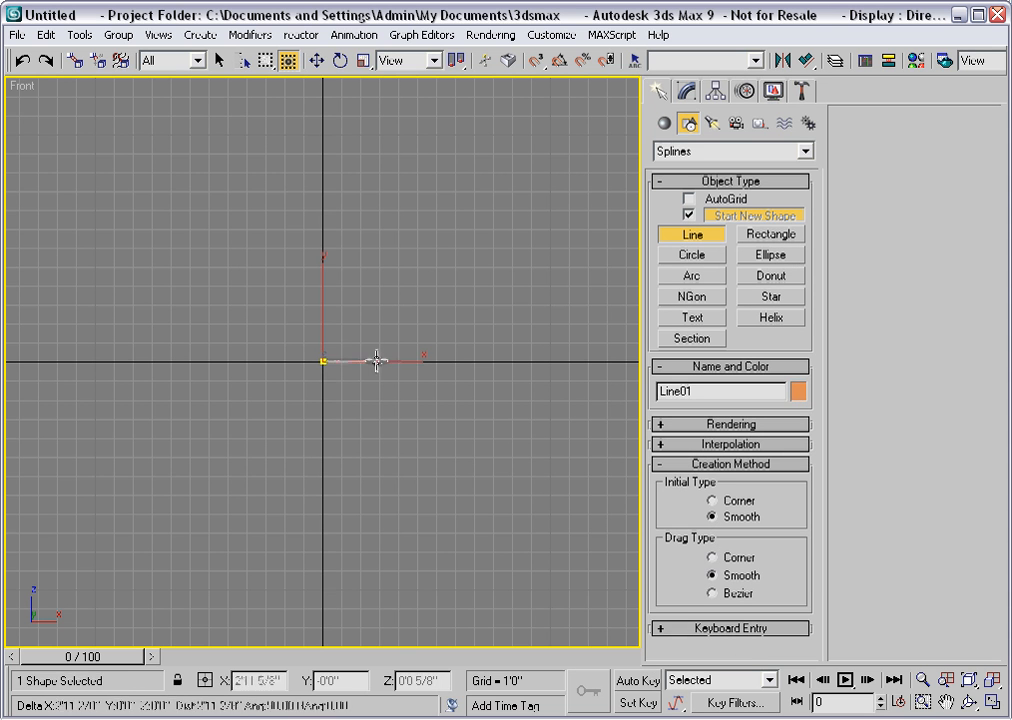
{"action": "left_click", "coordinate": [391, 361]}
{"action": "left_click", "coordinate": [427, 353]}
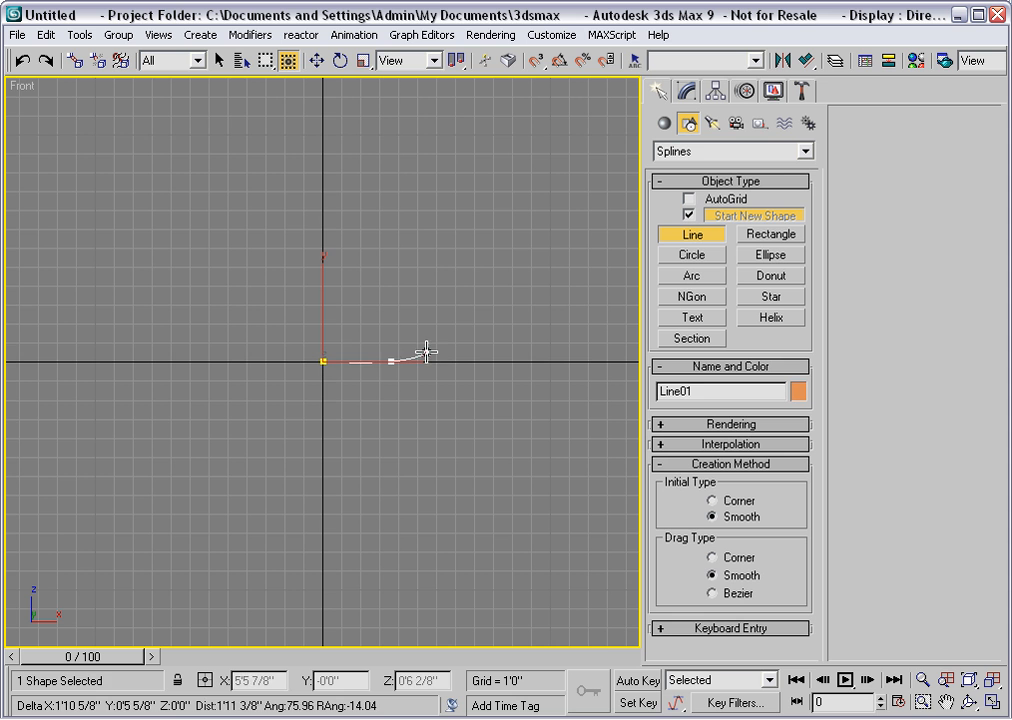
{"action": "left_click", "coordinate": [502, 313]}
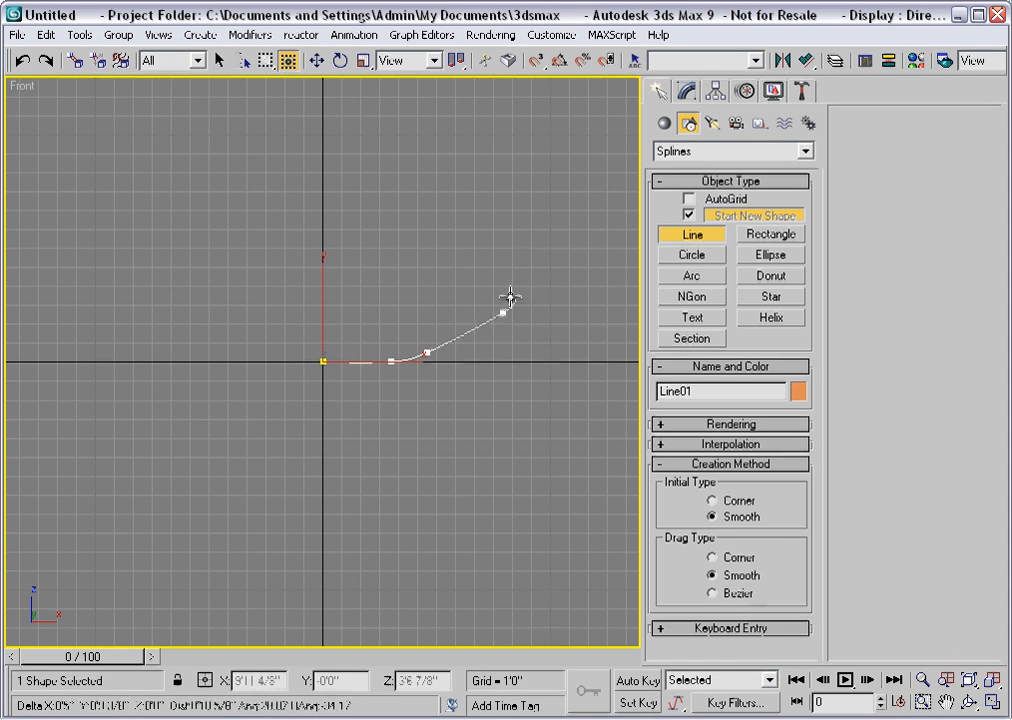
{"action": "left_click", "coordinate": [521, 240]}
{"action": "left_click", "coordinate": [501, 205]}
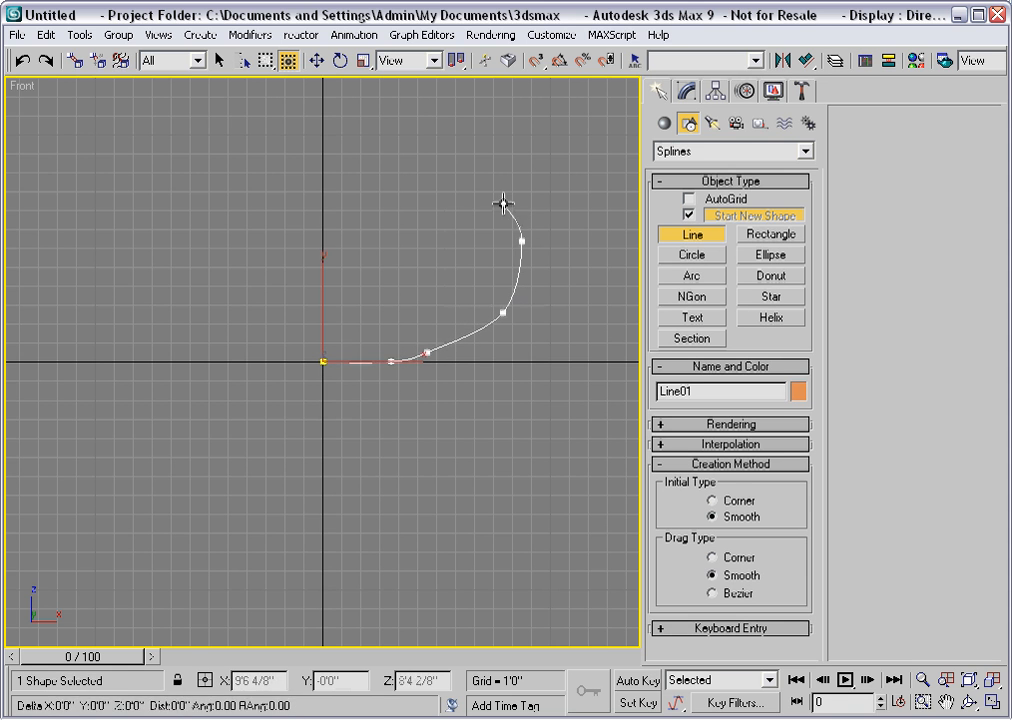
{"action": "right_click", "coordinate": [501, 205]}
Move the second and third vertices of the line farther apart to even out the lower curve
{"action": "left_click", "coordinate": [686, 91]}
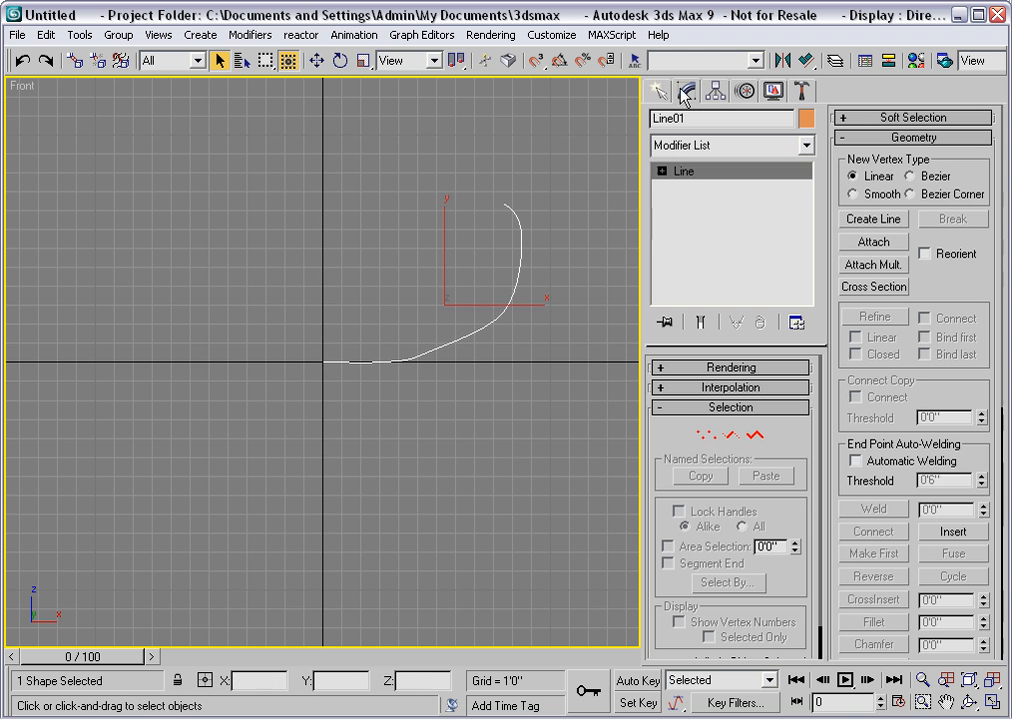
{"action": "left_click", "coordinate": [705, 436]}
{"action": "left_click", "coordinate": [391, 361]}
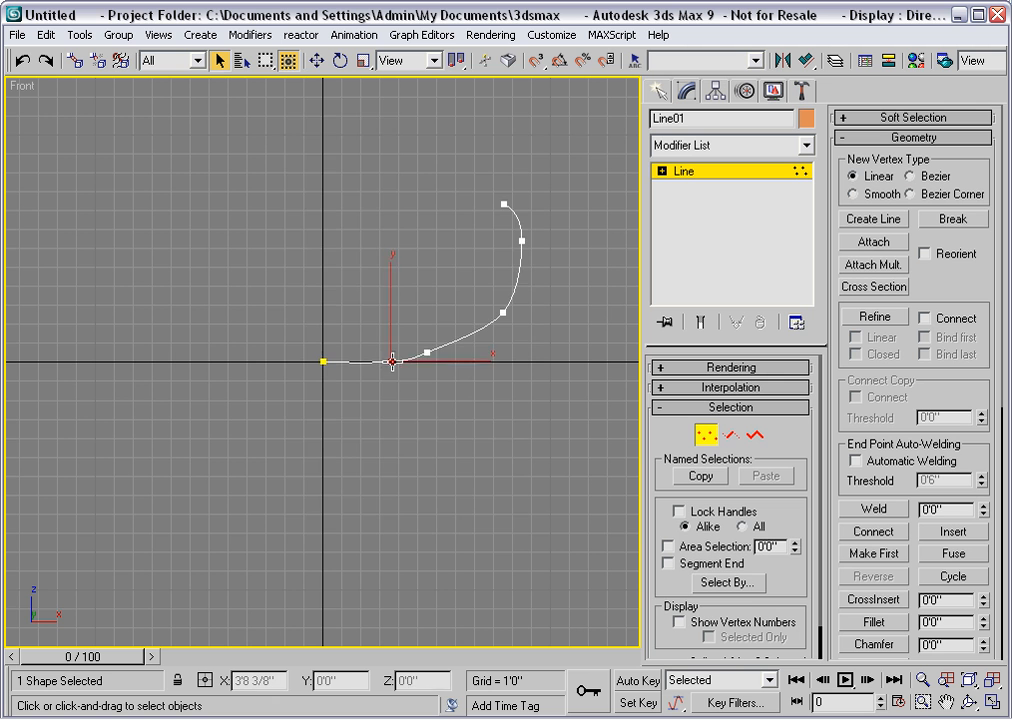
{"action": "key", "text": "w"}
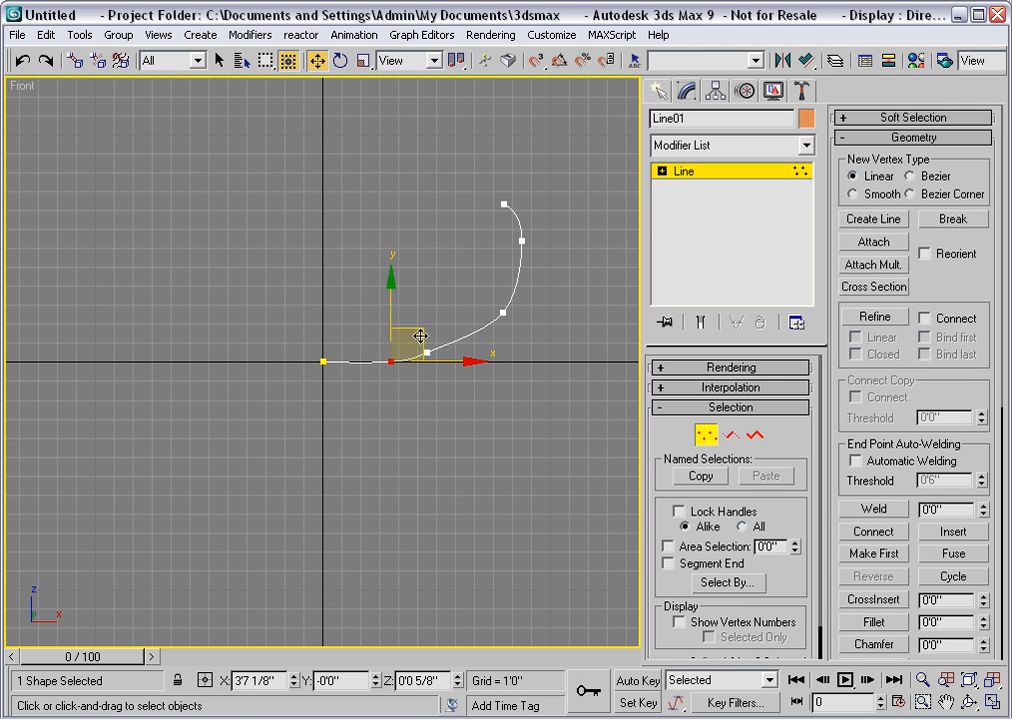
{"action": "left_click_drag", "start_coordinate": [420, 336], "coordinate": [443, 349]}
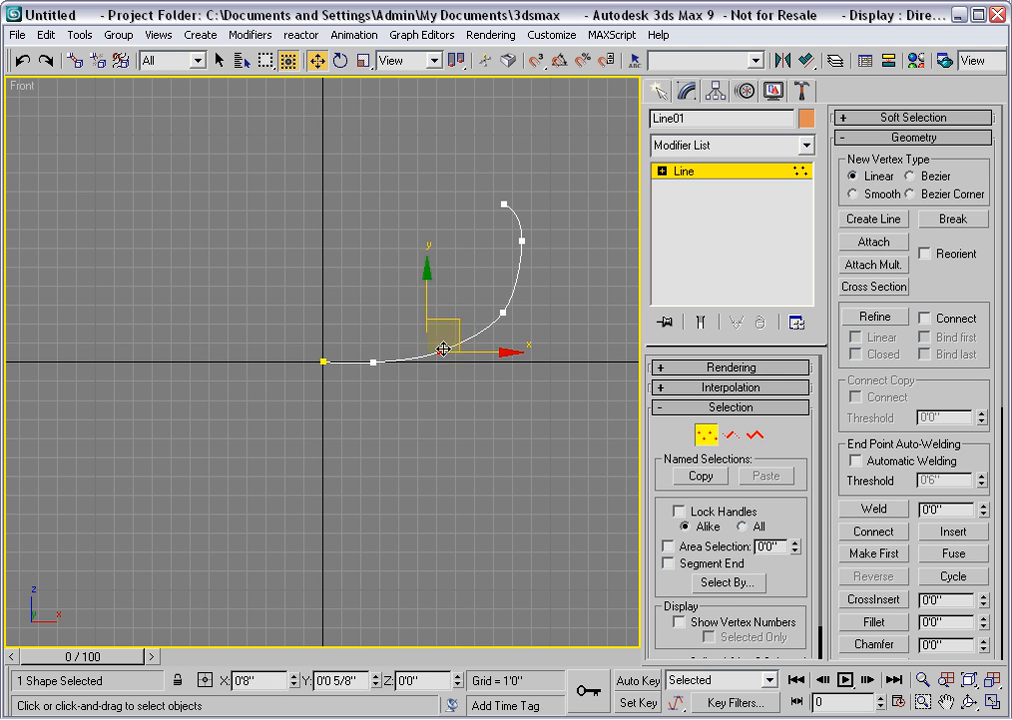
Outline the whole spline toward its inner side to turn the line into a thin closed profile
{"action": "left_click", "coordinate": [754, 434]}
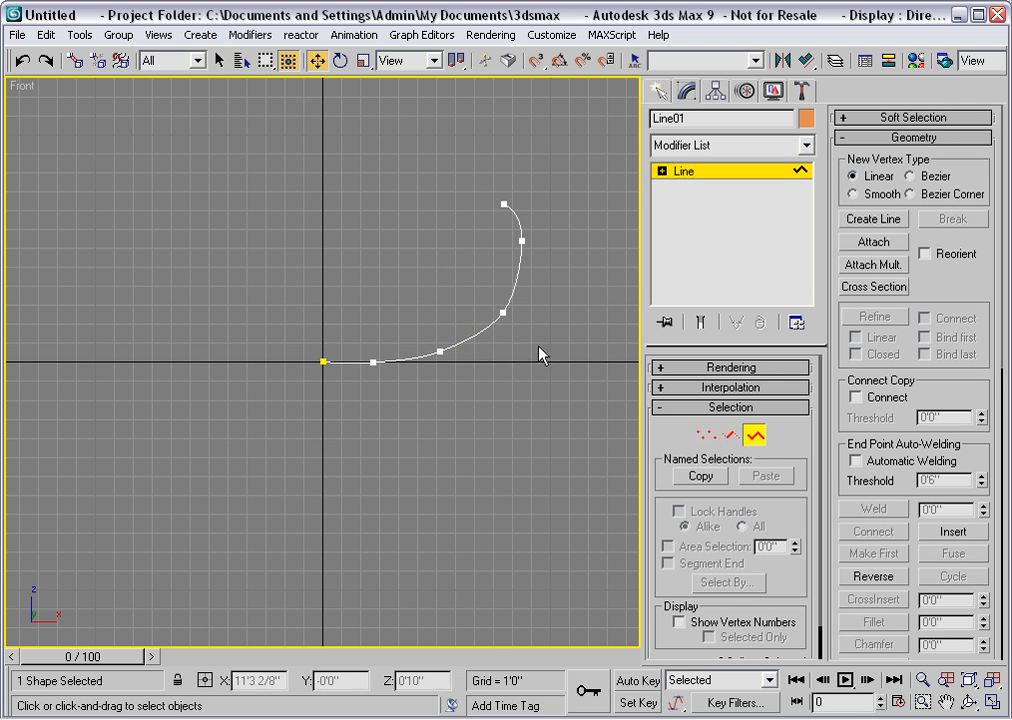
{"action": "left_click", "coordinate": [487, 324]}
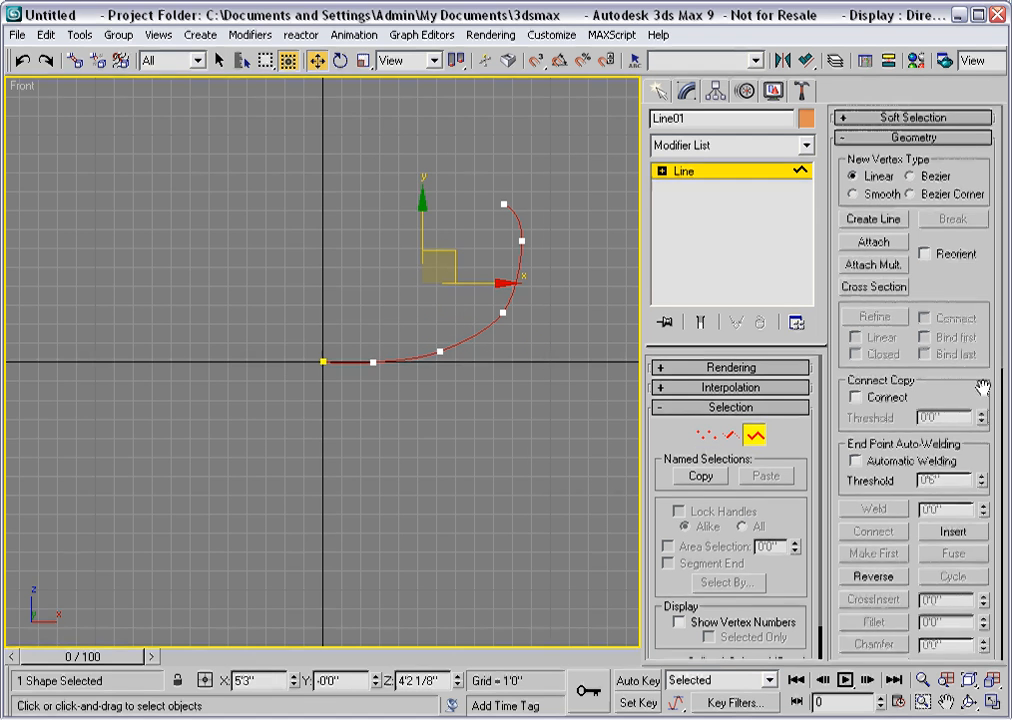
{"action": "left_click_drag", "start_coordinate": [982, 388], "coordinate": [982, 200]}
{"action": "left_click", "coordinate": [874, 479]}
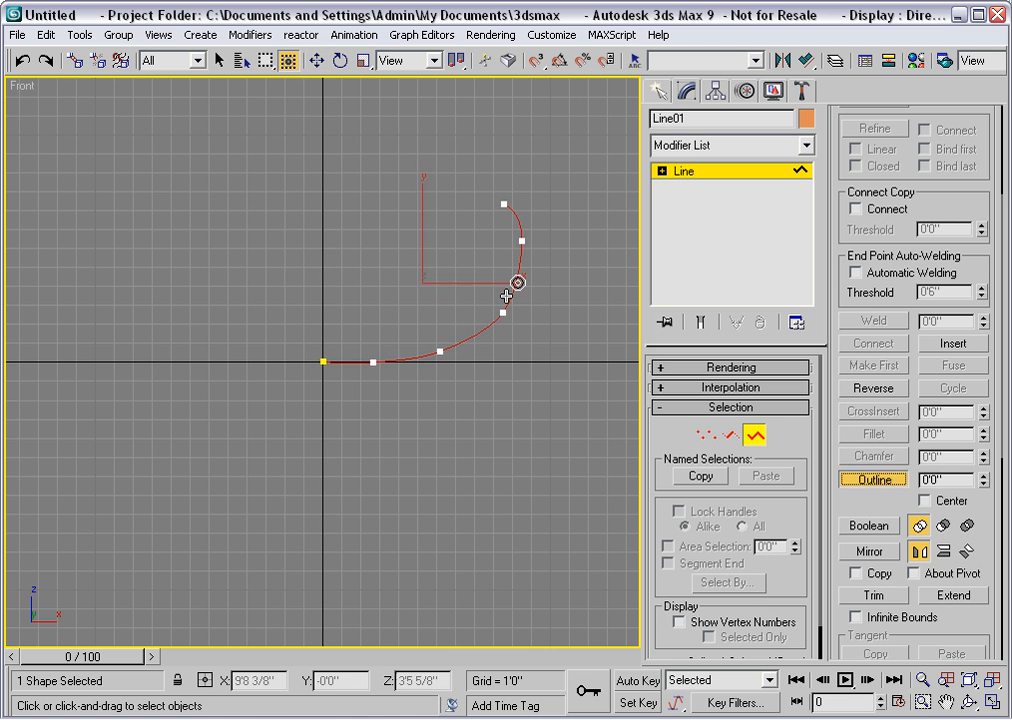
{"action": "left_click_drag", "start_coordinate": [506, 296], "coordinate": [502, 288]}
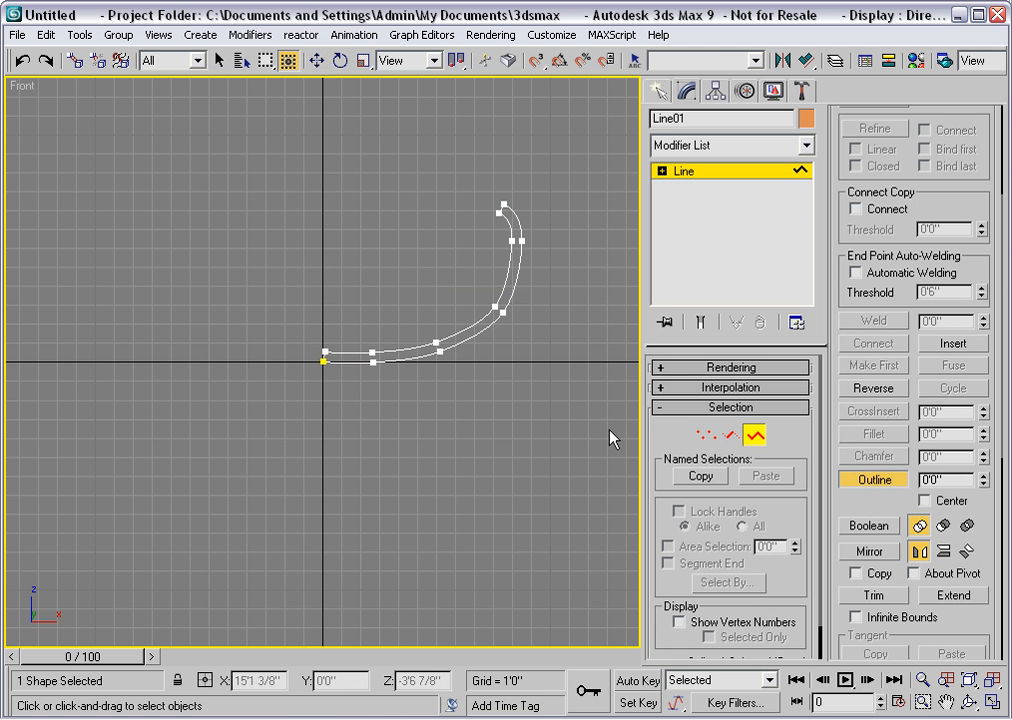
{"action": "left_click", "coordinate": [872, 480]}
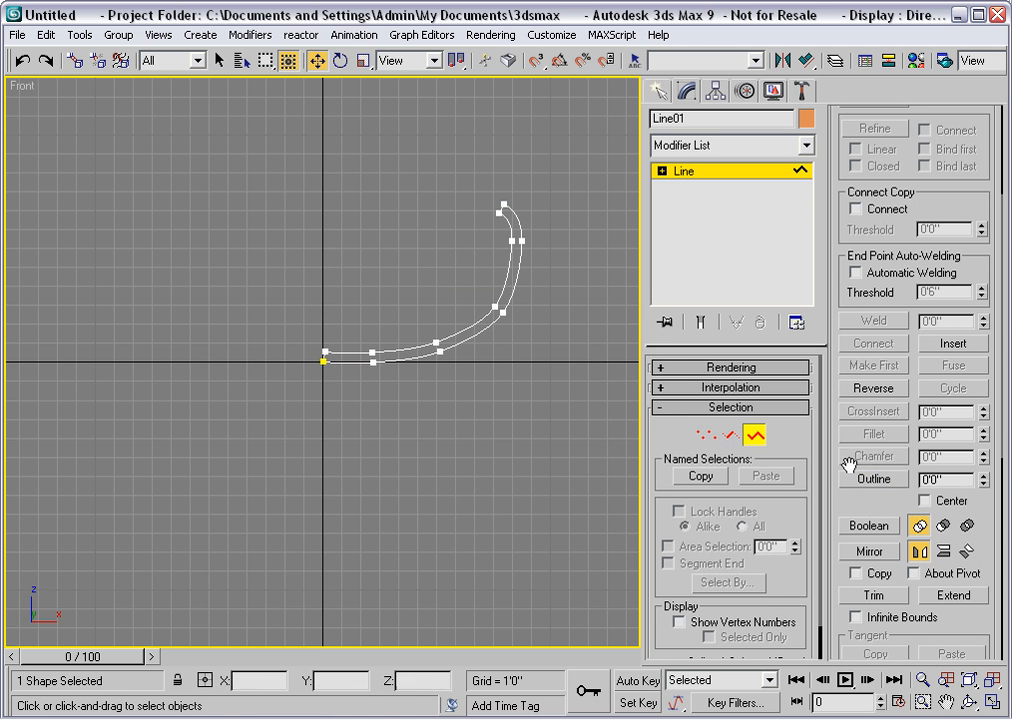
Fillet the two vertices at the profile's upper end into a rounded rim
{"action": "left_click", "coordinate": [924, 702]}
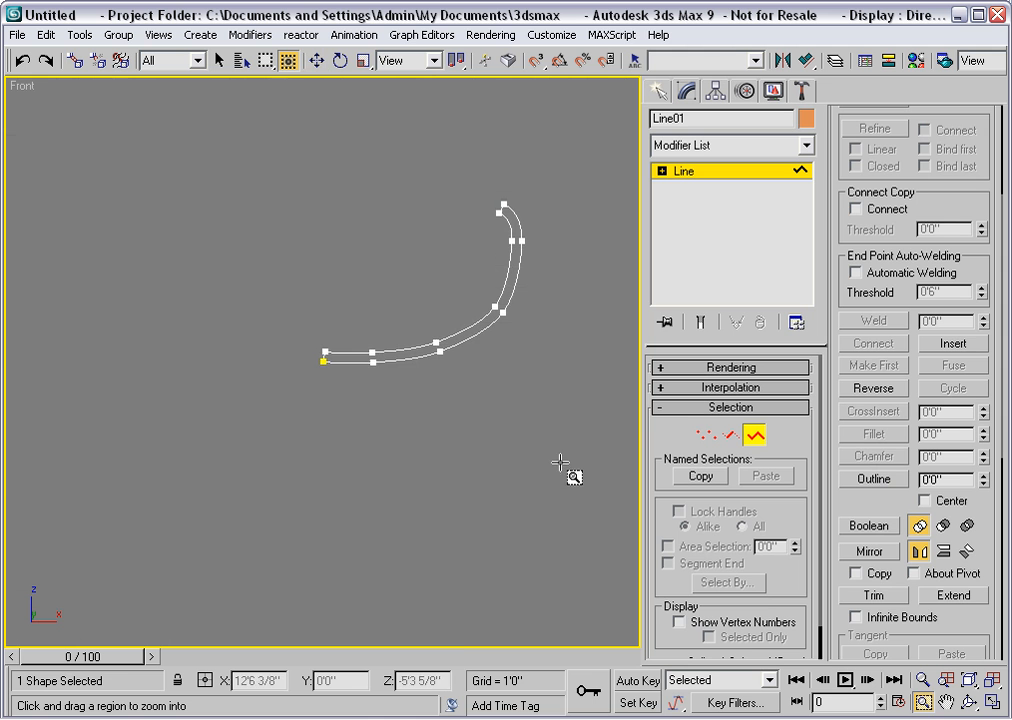
{"action": "left_click_drag", "start_coordinate": [465, 167], "coordinate": [538, 251]}
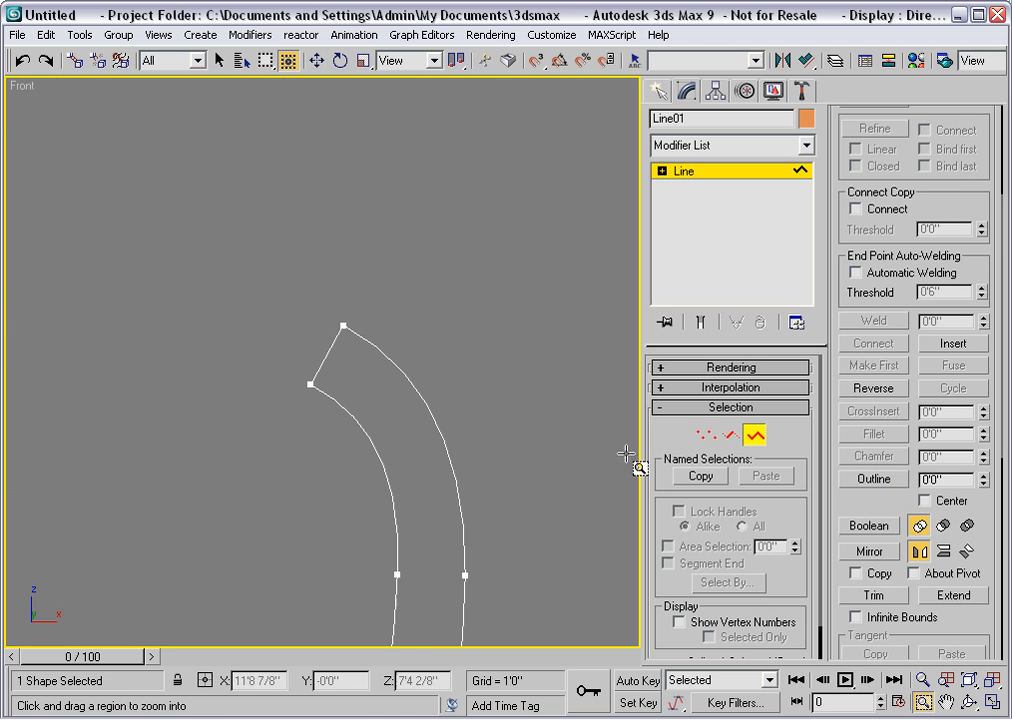
{"action": "left_click", "coordinate": [706, 434]}
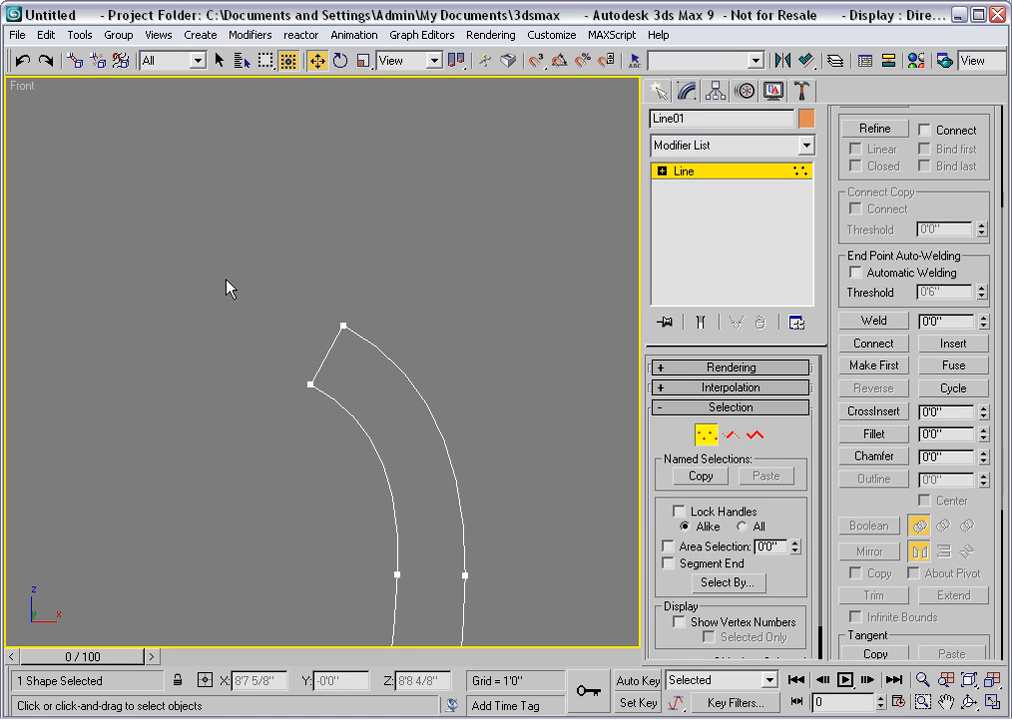
{"action": "left_click_drag", "start_coordinate": [226, 279], "coordinate": [510, 497]}
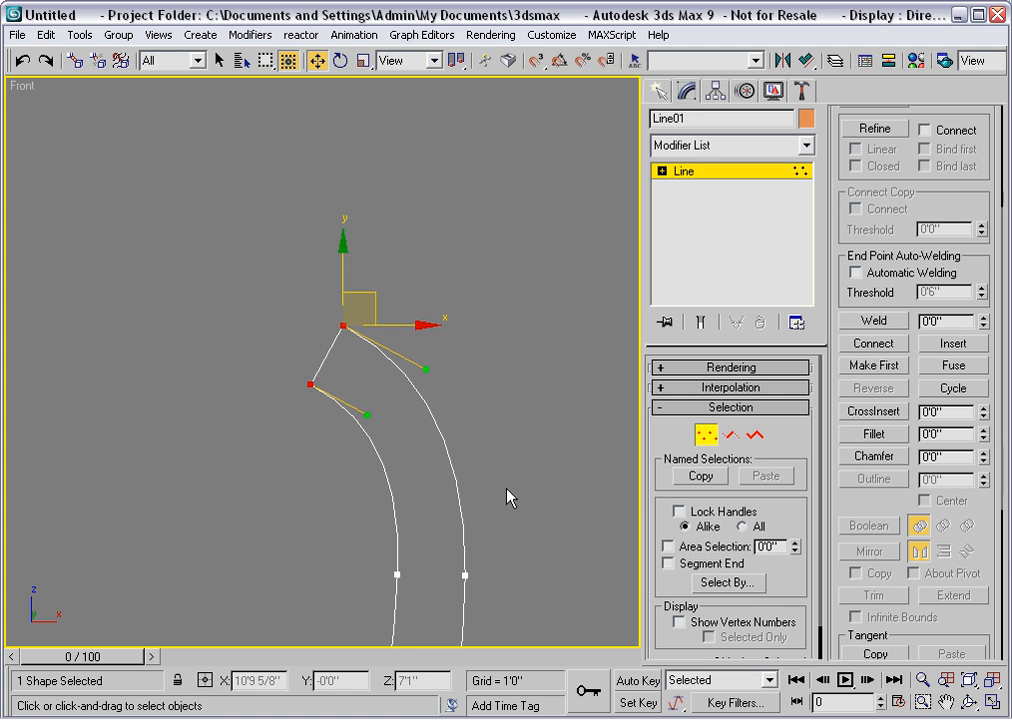
{"action": "left_click", "coordinate": [850, 434]}
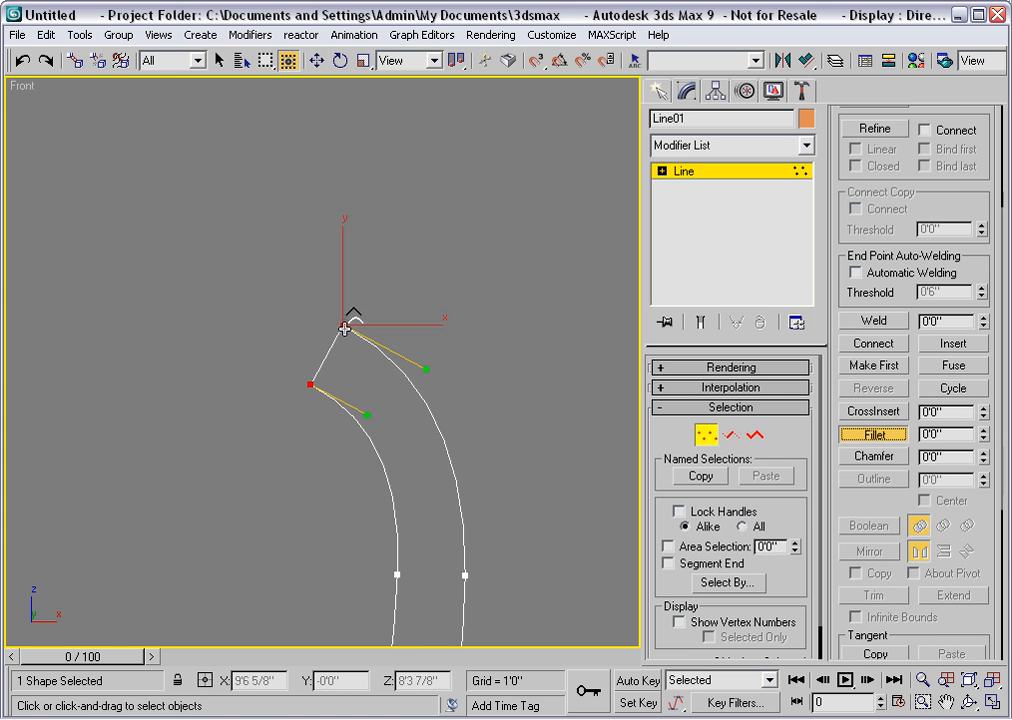
{"action": "left_click_drag", "start_coordinate": [344, 328], "coordinate": [340, 292]}
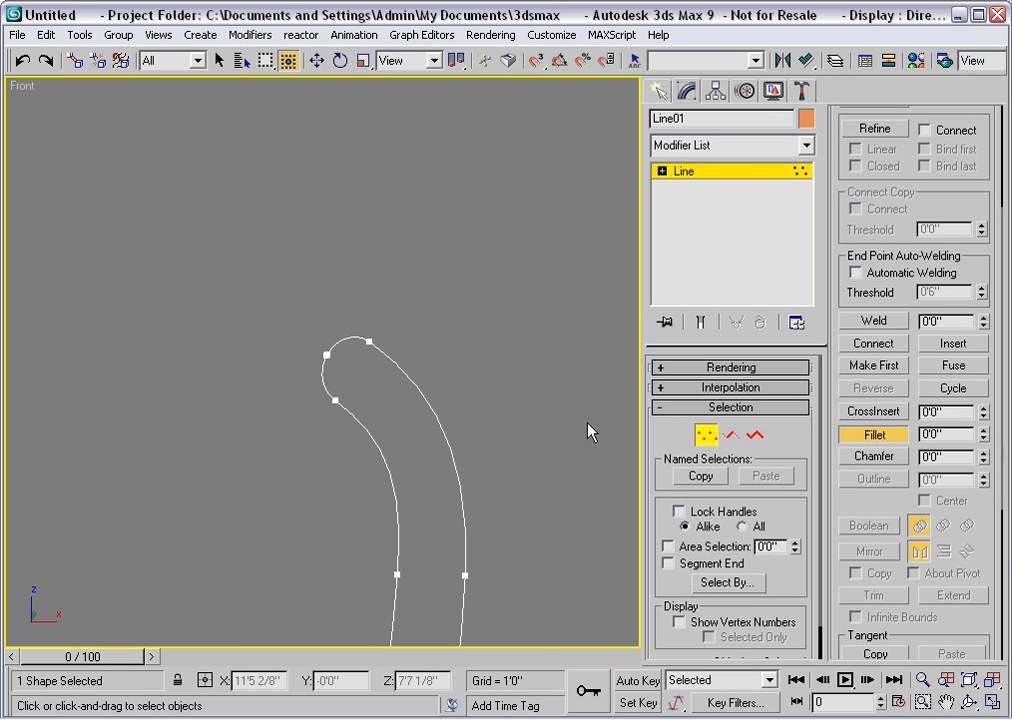
{"action": "left_click", "coordinate": [870, 436]}
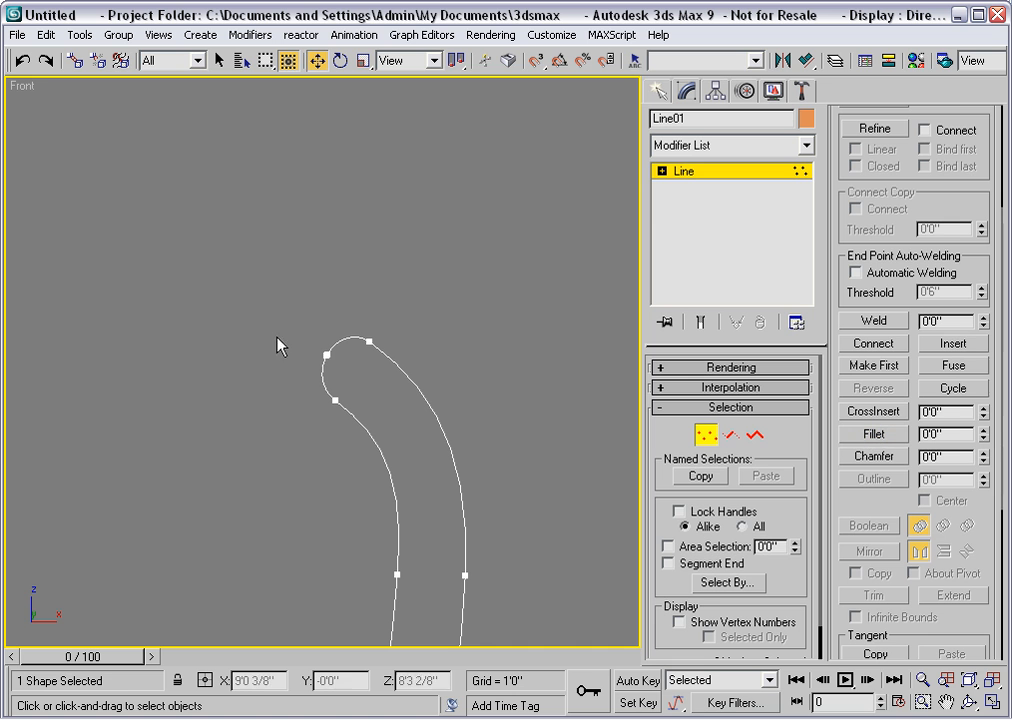
Weld the two overlapping vertices at the tip of the rounded rim with a 0'1" threshold
{"action": "left_click_drag", "start_coordinate": [276, 330], "coordinate": [340, 372]}
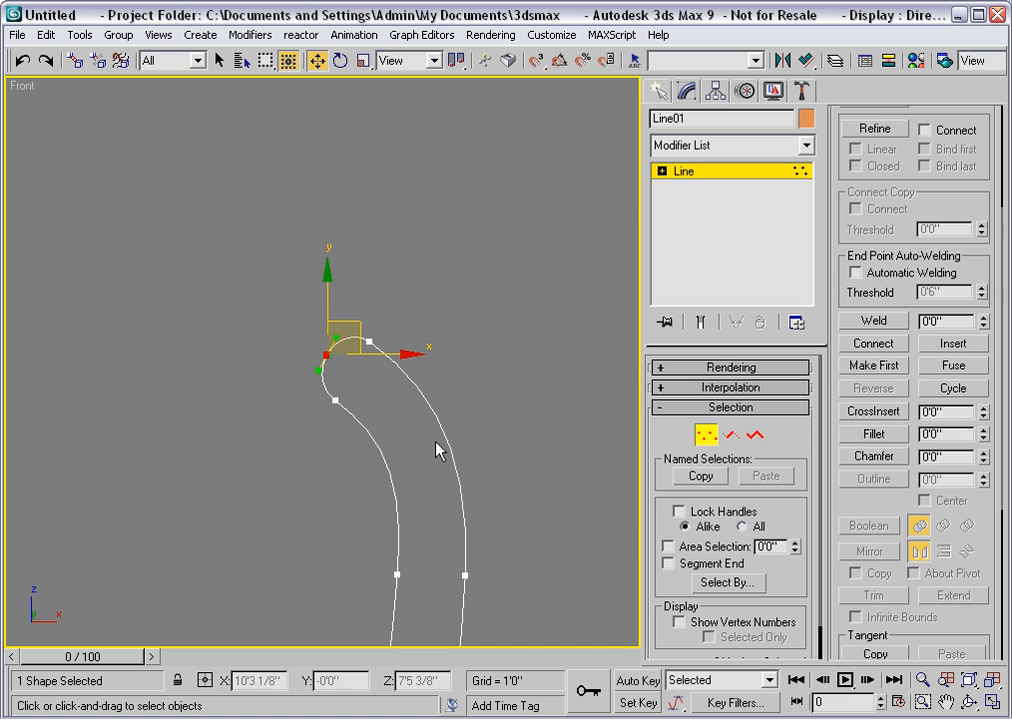
{"action": "left_click_drag", "start_coordinate": [718, 574], "coordinate": [779, 537]}
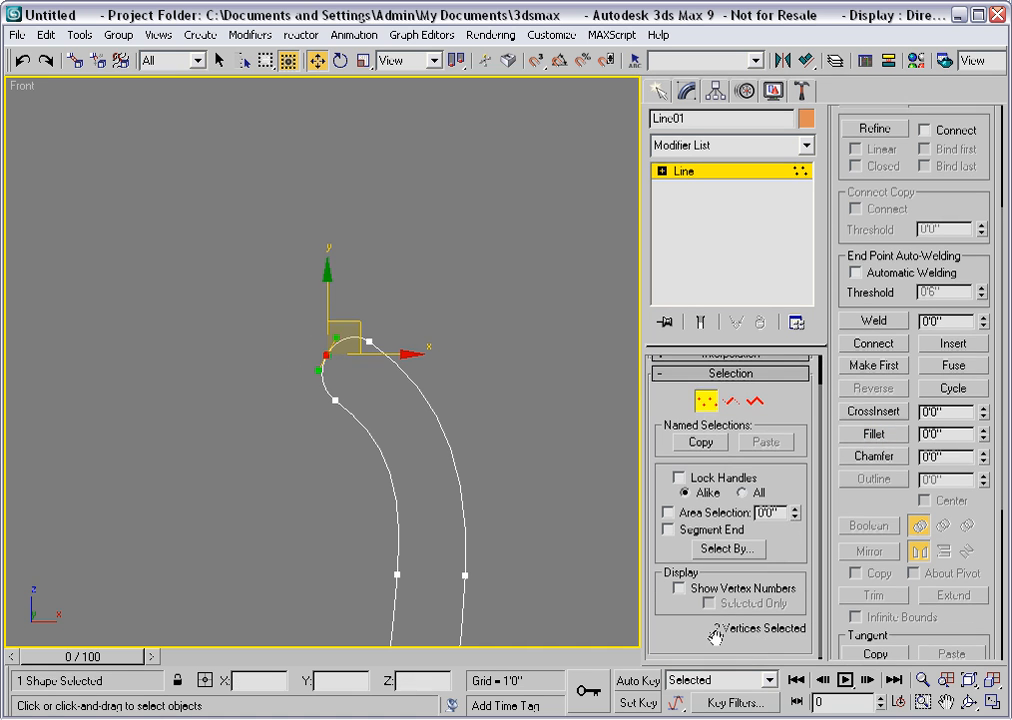
{"action": "left_click", "coordinate": [983, 317]}
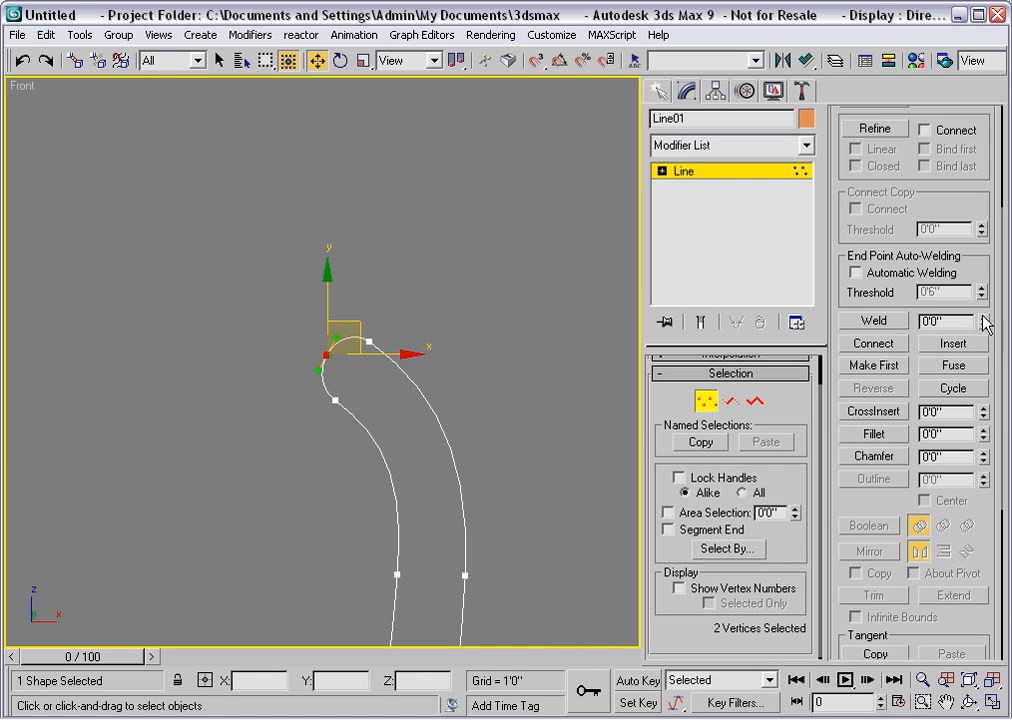
{"action": "left_click", "coordinate": [888, 321]}
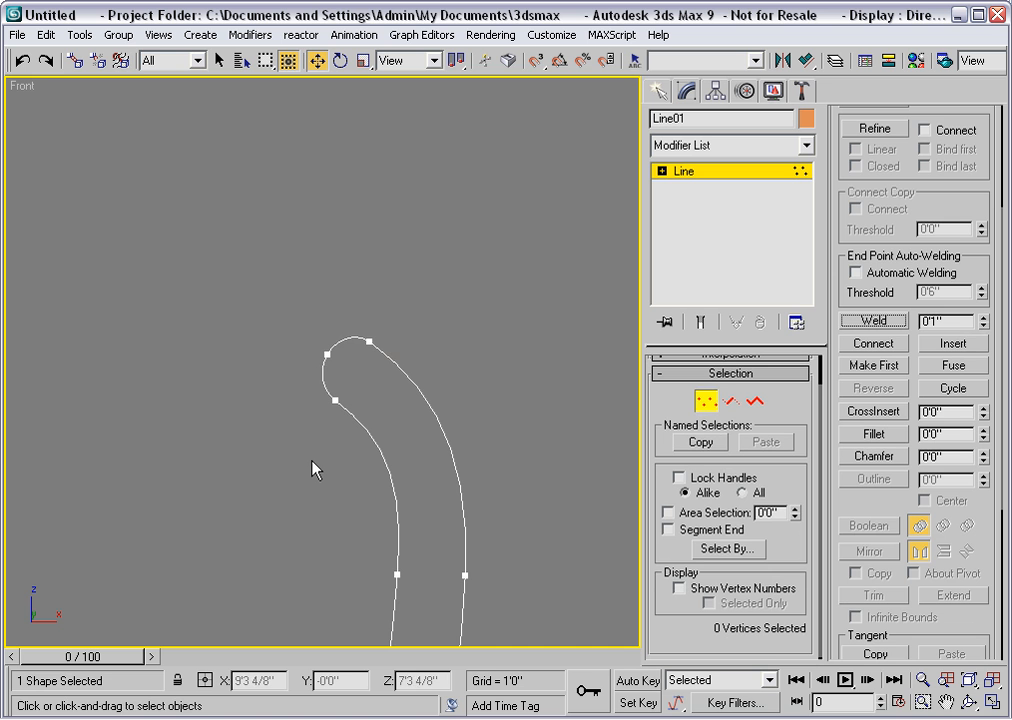
Delete the short segment that closes the profile at its origin end
{"action": "key", "text": "z"}
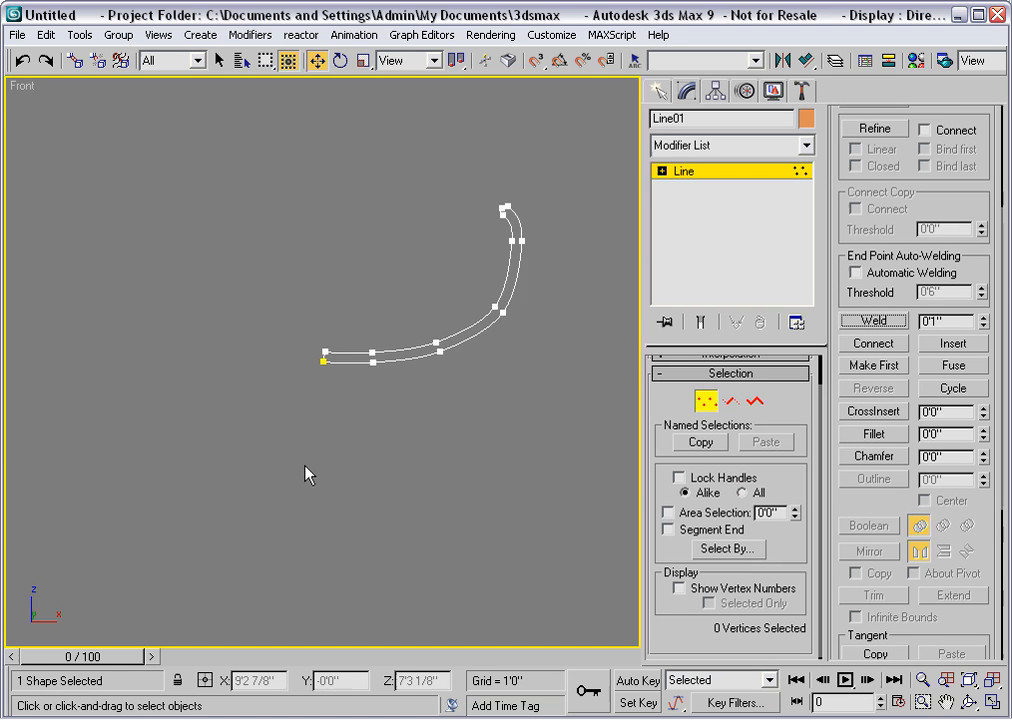
{"action": "scroll", "coordinate": [300, 418], "scroll_direction": "up", "scroll_amount": 5}
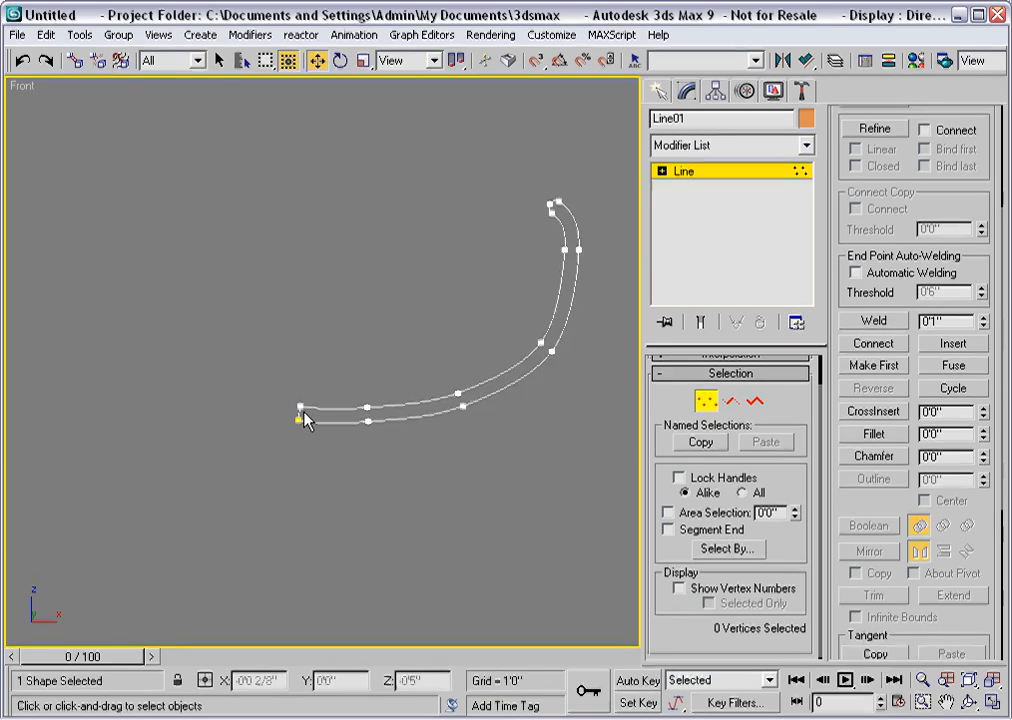
{"action": "key", "text": "2"}
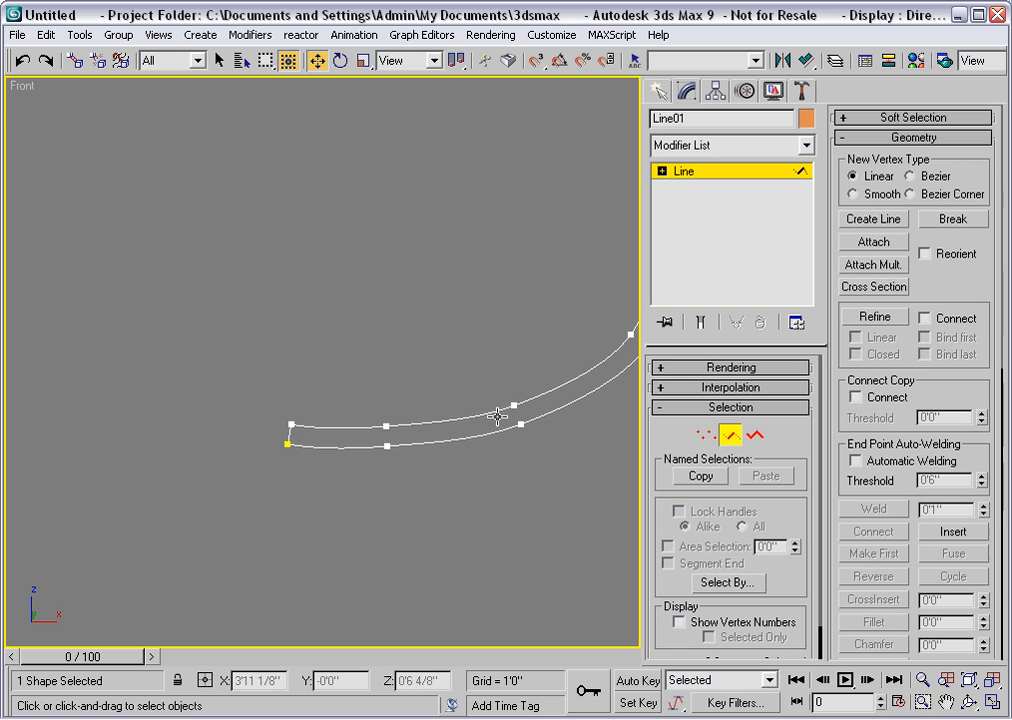
{"action": "left_click", "coordinate": [290, 432]}
{"action": "left_click", "coordinate": [183, 461]}
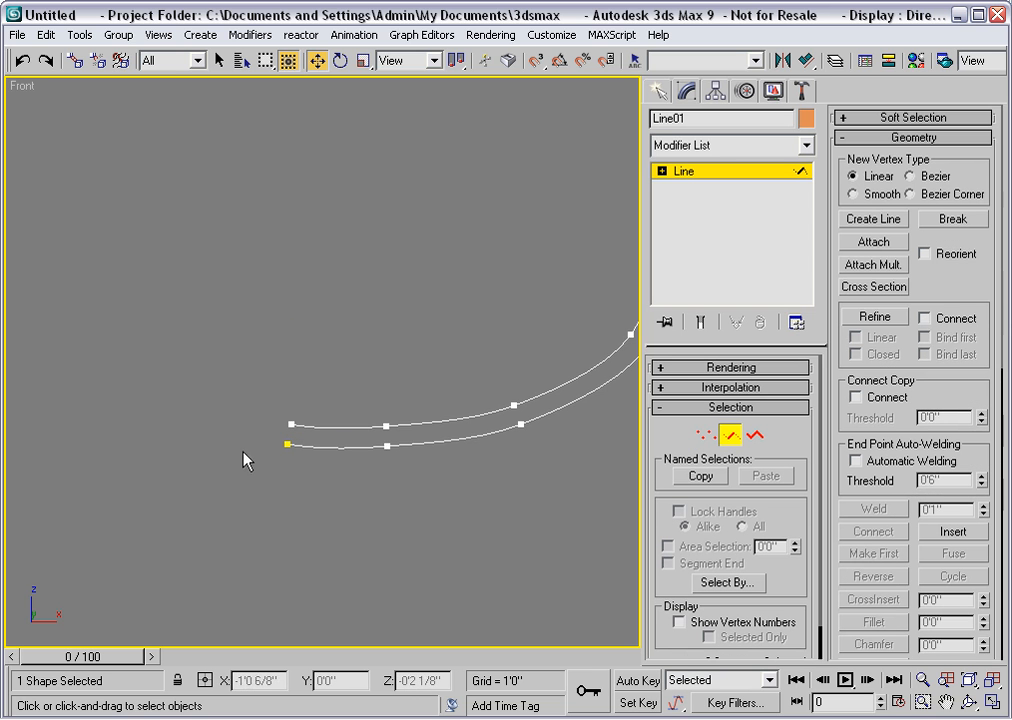
Align the lower open-end vertex beneath the upper one at about X 0'1 2/8" and lower it to about Z -0'0 7/8"
{"action": "left_click", "coordinate": [706, 437]}
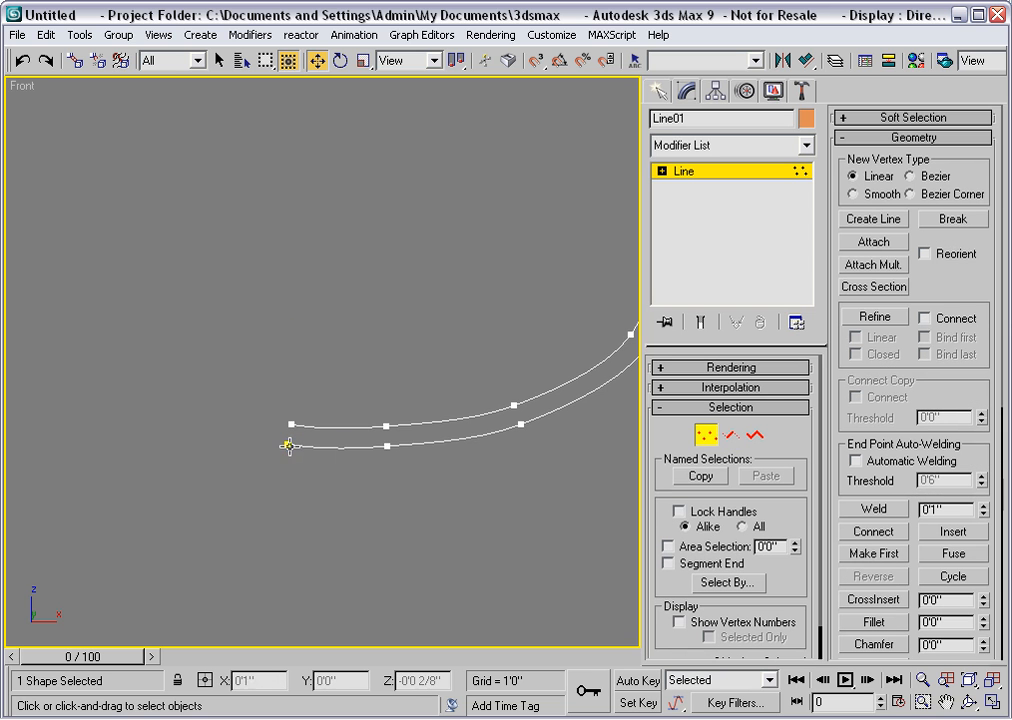
{"action": "left_click", "coordinate": [287, 445]}
{"action": "left_click_drag", "start_coordinate": [351, 445], "coordinate": [354, 446]}
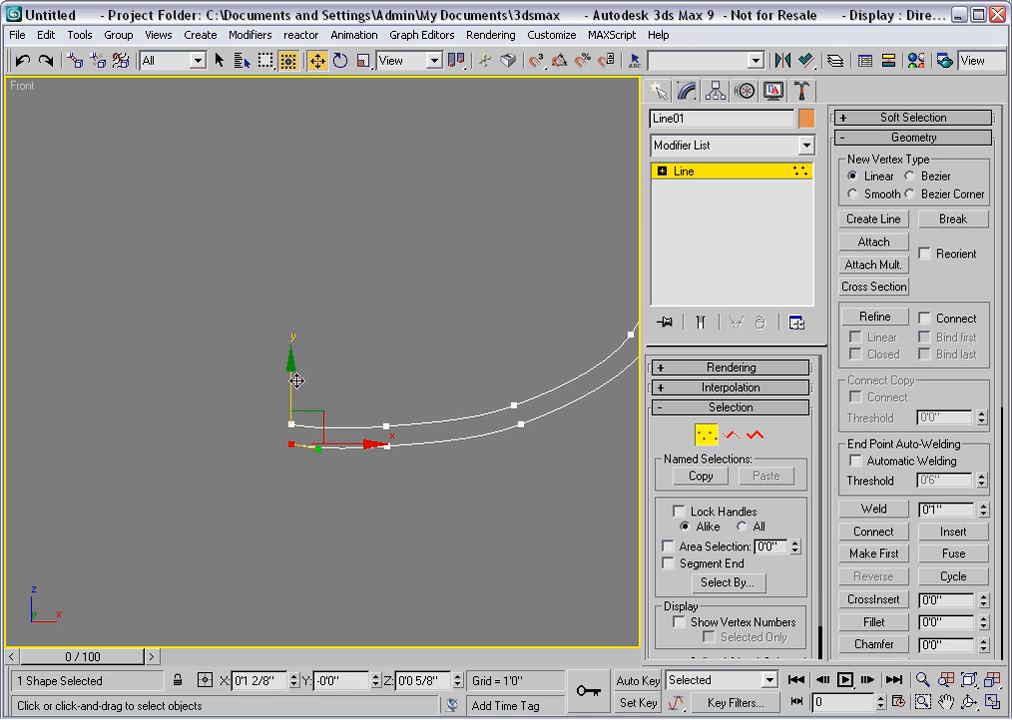
{"action": "left_click_drag", "start_coordinate": [293, 380], "coordinate": [291, 393]}
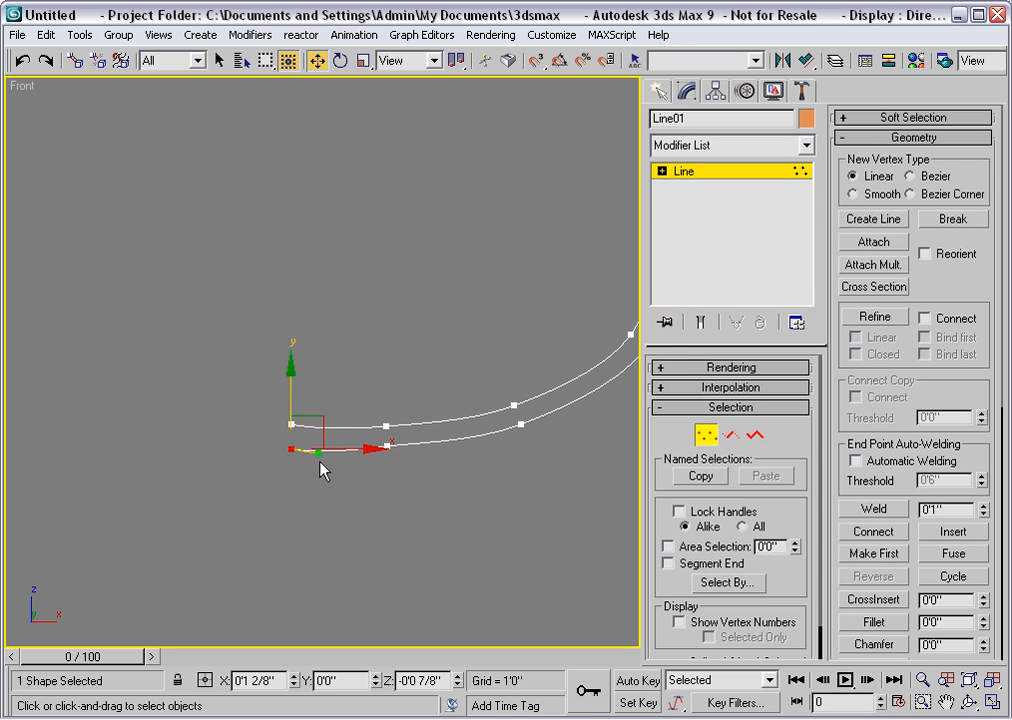
Level the Bezier handle of the lower open-end vertex so the outer curve leaves it horizontally
{"action": "left_click_drag", "start_coordinate": [317, 455], "coordinate": [323, 441]}
{"action": "key", "text": "x"}
{"action": "left_click_drag", "start_coordinate": [321, 456], "coordinate": [321, 450]}
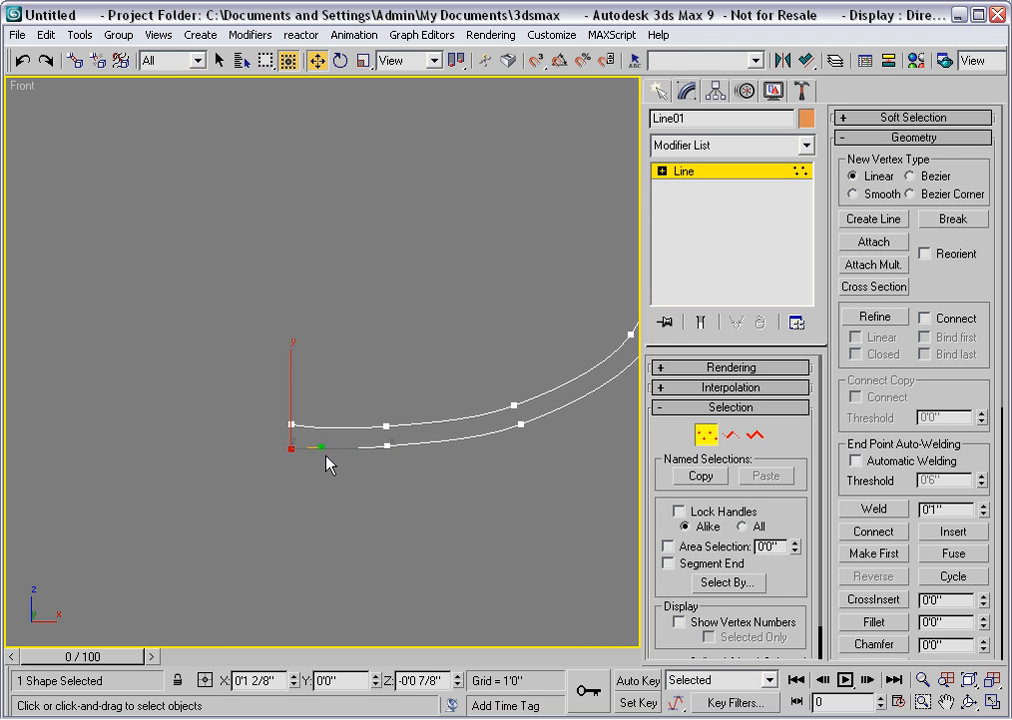
Lower the upper open-end vertex to about Z 0'5 5/8", level its Bezier handle horizontally and leave vertex editing
{"action": "left_click", "coordinate": [291, 424]}
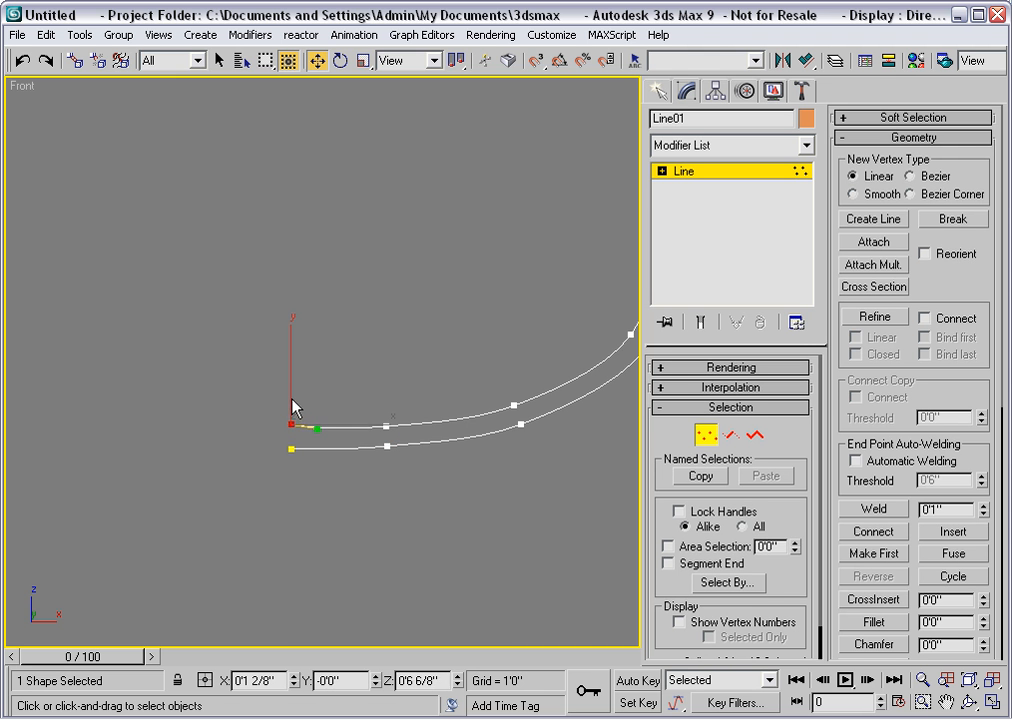
{"action": "key", "text": "x"}
{"action": "left_click_drag", "start_coordinate": [289, 383], "coordinate": [287, 385]}
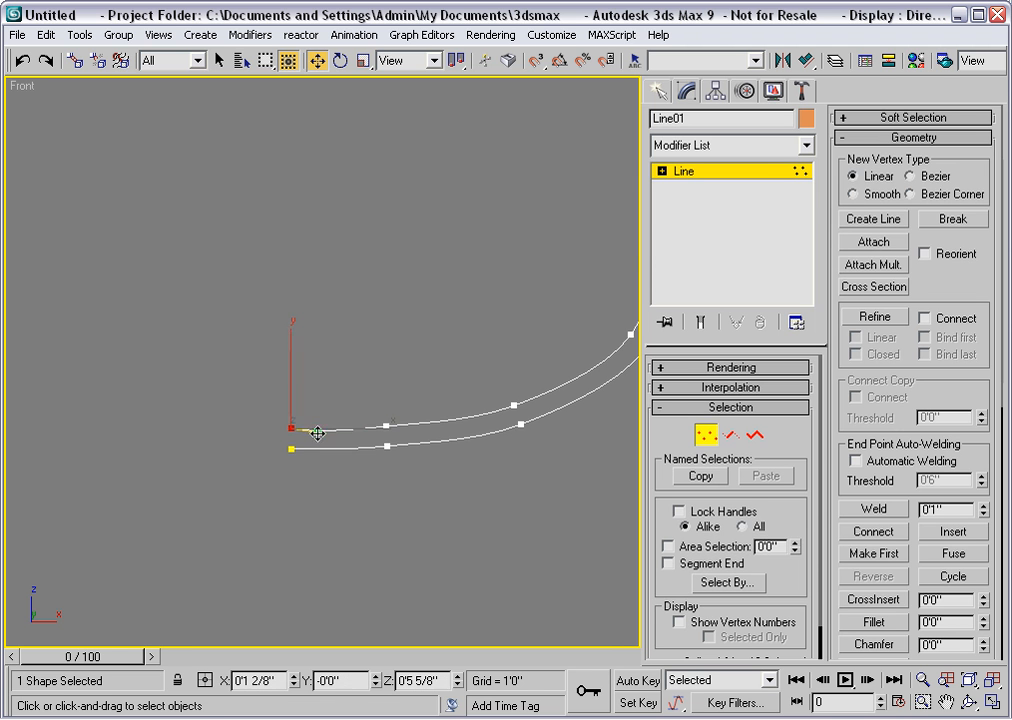
{"action": "key", "text": "x"}
{"action": "left_click_drag", "start_coordinate": [316, 431], "coordinate": [320, 430]}
{"action": "left_click", "coordinate": [706, 434]}
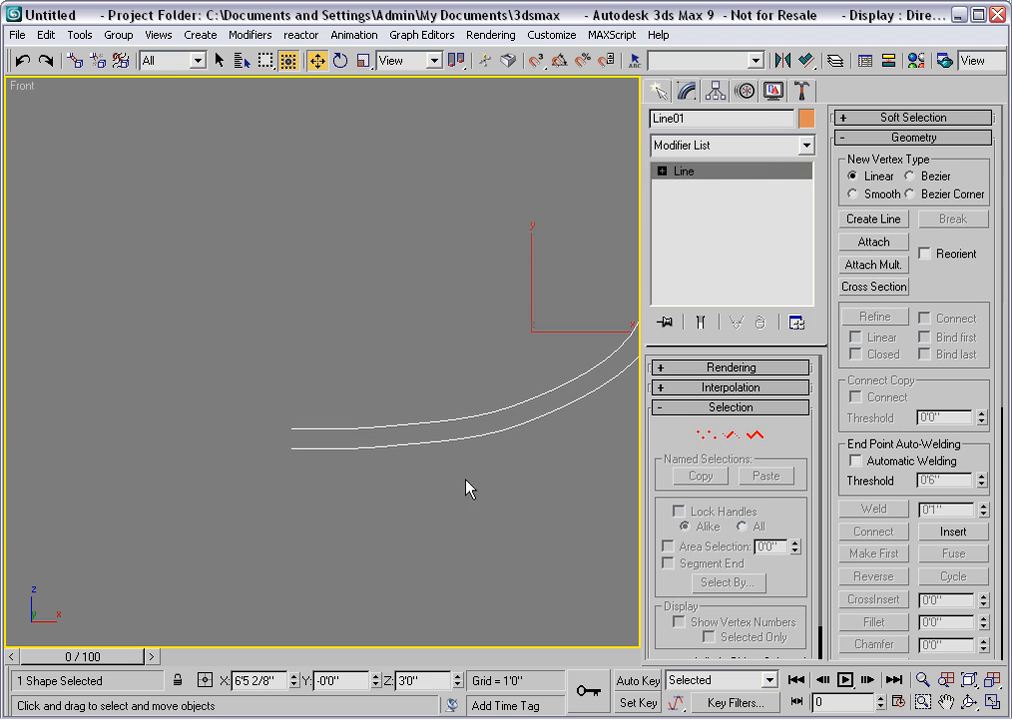
Apply a Lathe modifier to the profile, align its axis to Min and enable Weld Core
{"action": "left_click", "coordinate": [806, 145]}
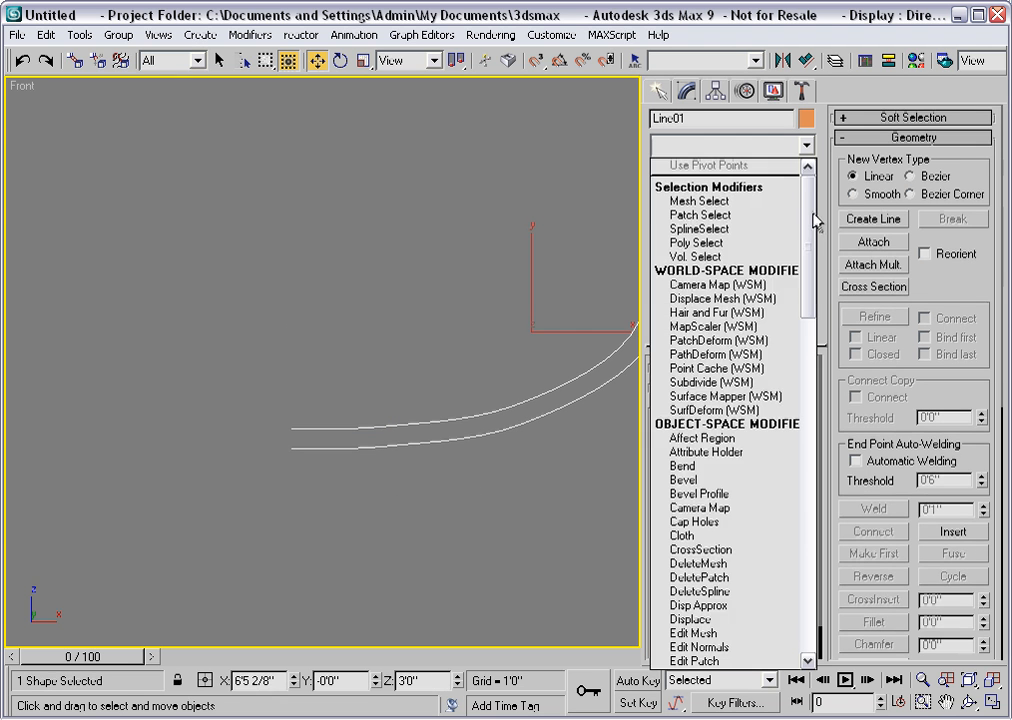
{"action": "left_click_drag", "start_coordinate": [813, 220], "coordinate": [810, 315]}
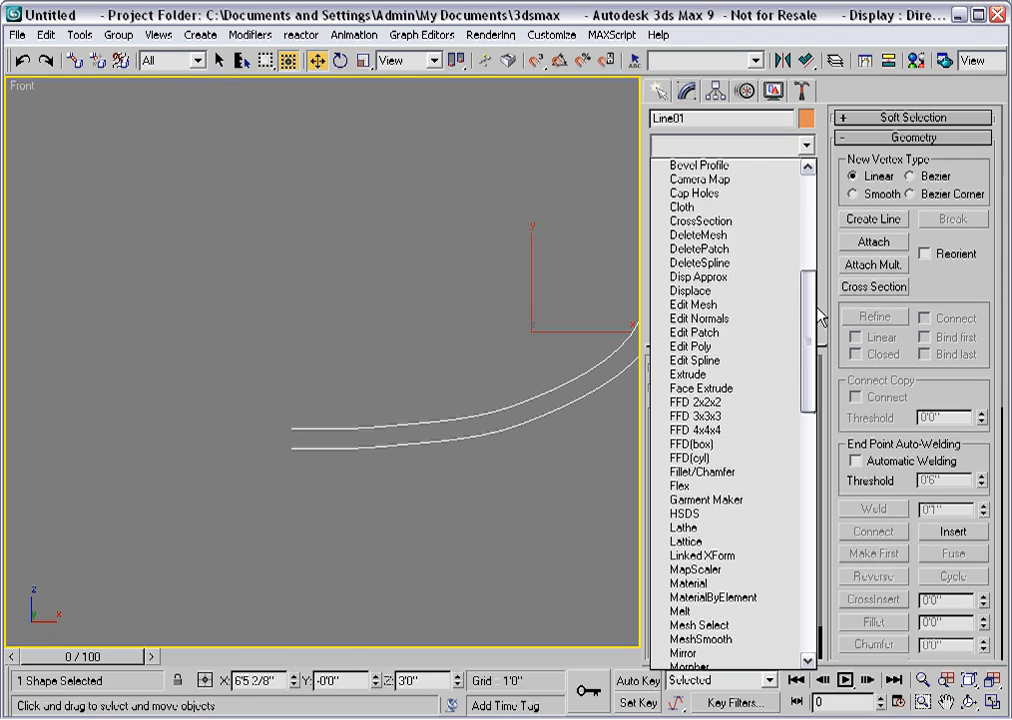
{"action": "left_click", "coordinate": [686, 528]}
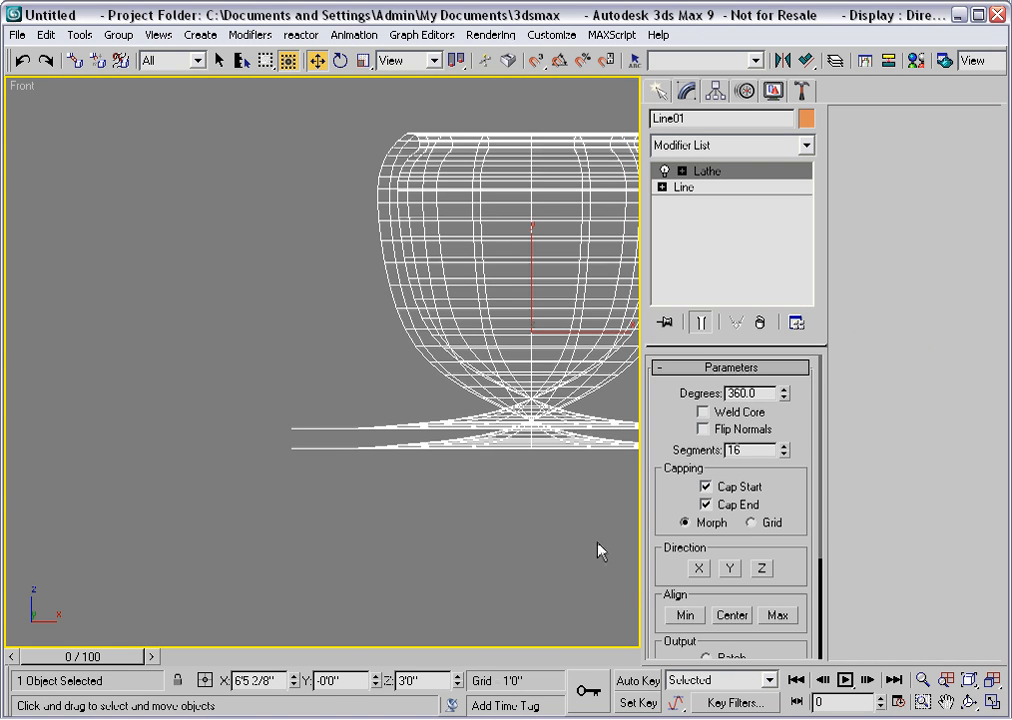
{"action": "left_click", "coordinate": [684, 615]}
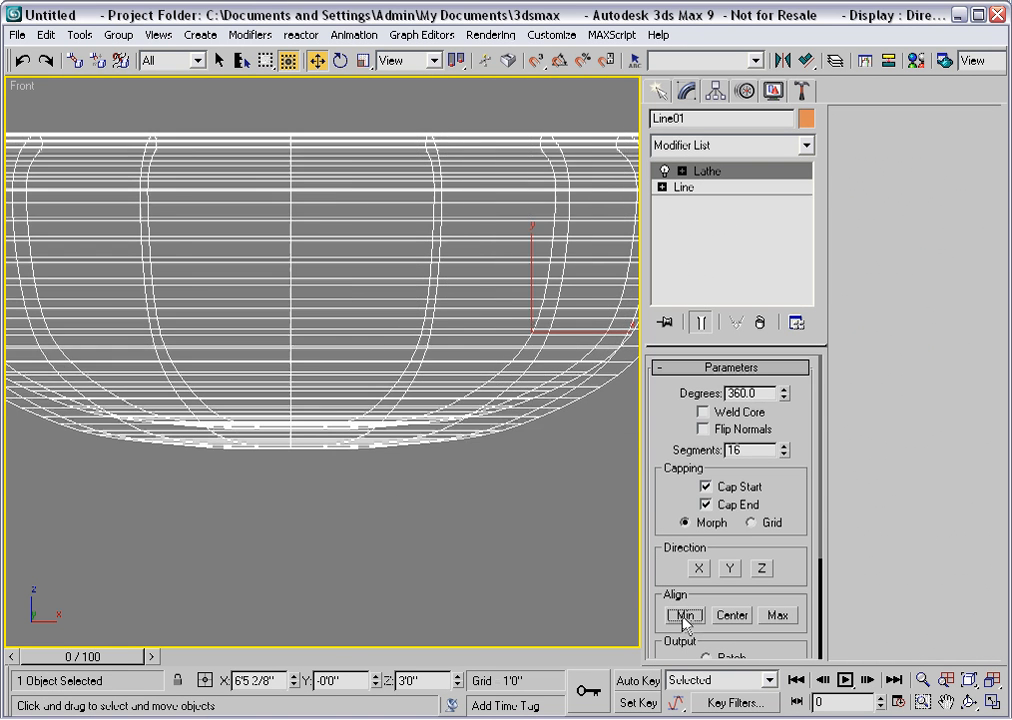
{"action": "left_click", "coordinate": [703, 411]}
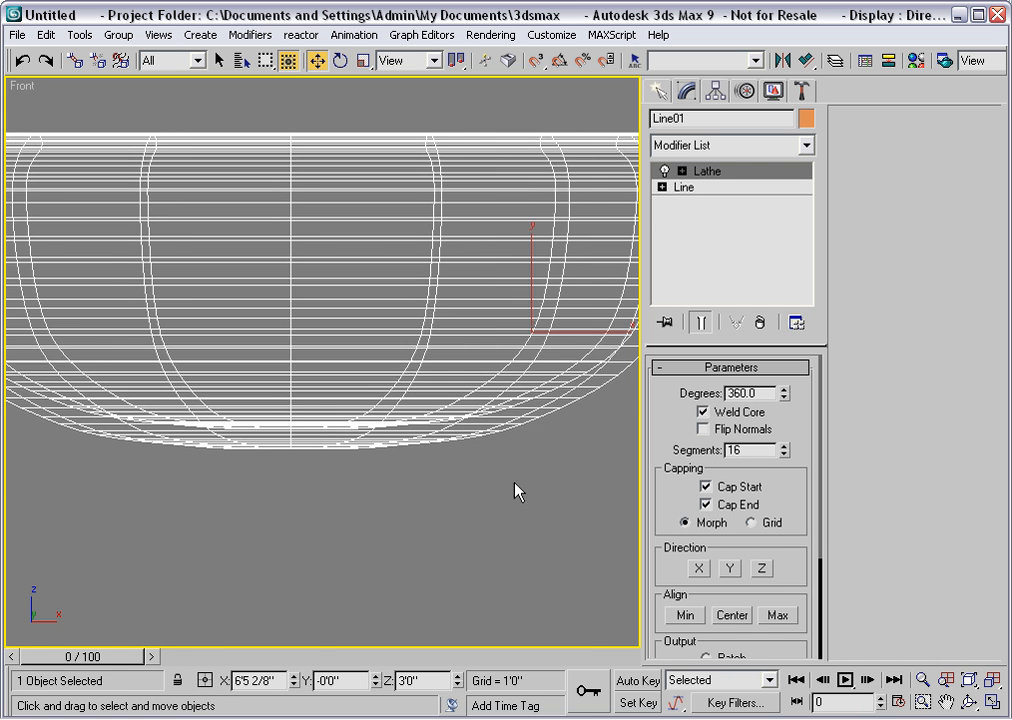
Show the lathed object in the Perspective view and set its Lathe segments to 50
{"action": "key", "text": "p"}
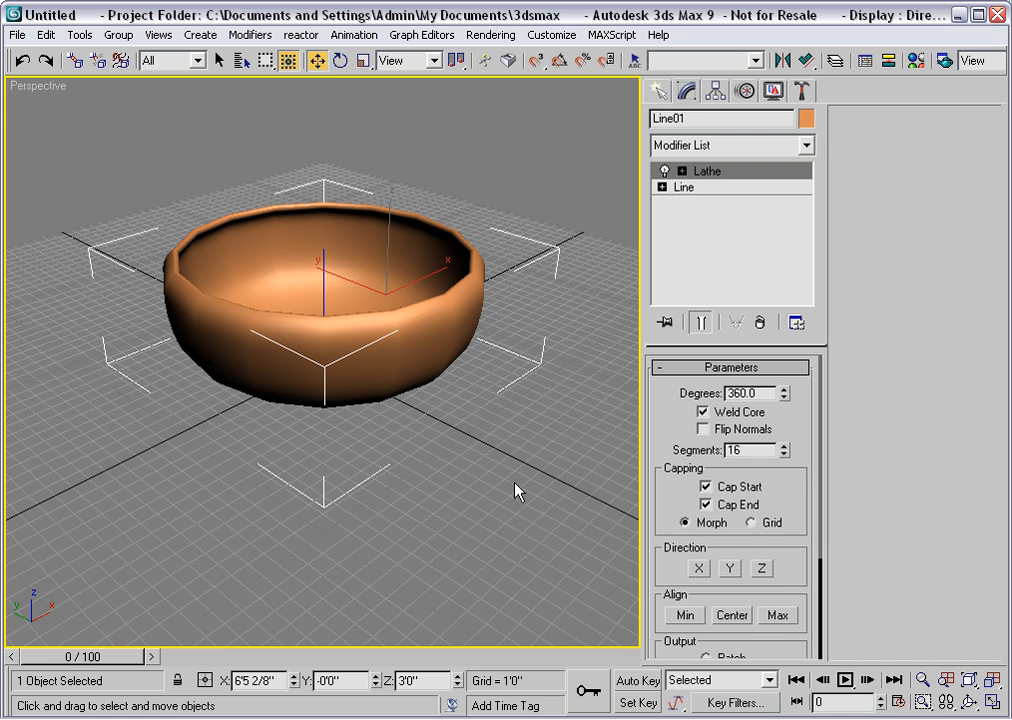
{"action": "double_click", "coordinate": [753, 450]}
{"action": "type", "text": "50"}
{"action": "key", "text": "Return"}
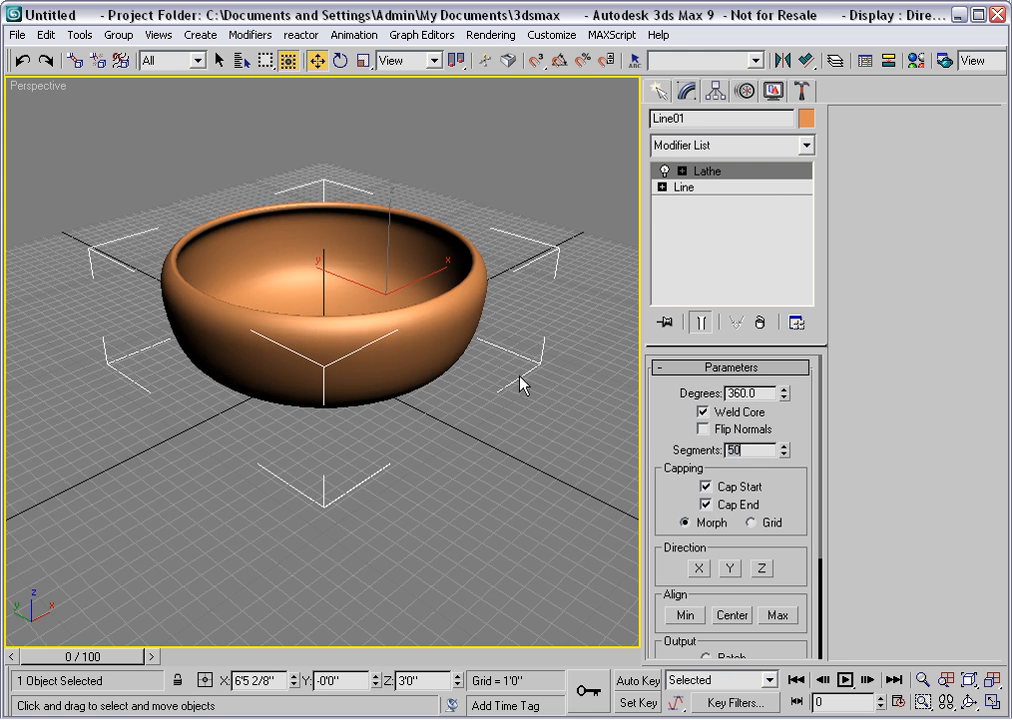
Rename the lathed object as Bowl and deselect it
{"action": "middle_click_drag", "start_coordinate": [429, 339], "coordinate": [407, 409], "text": "alt"}
{"action": "scroll", "coordinate": [412, 353], "scroll_direction": "up", "scroll_amount": 3}
{"action": "double_click", "coordinate": [695, 119]}
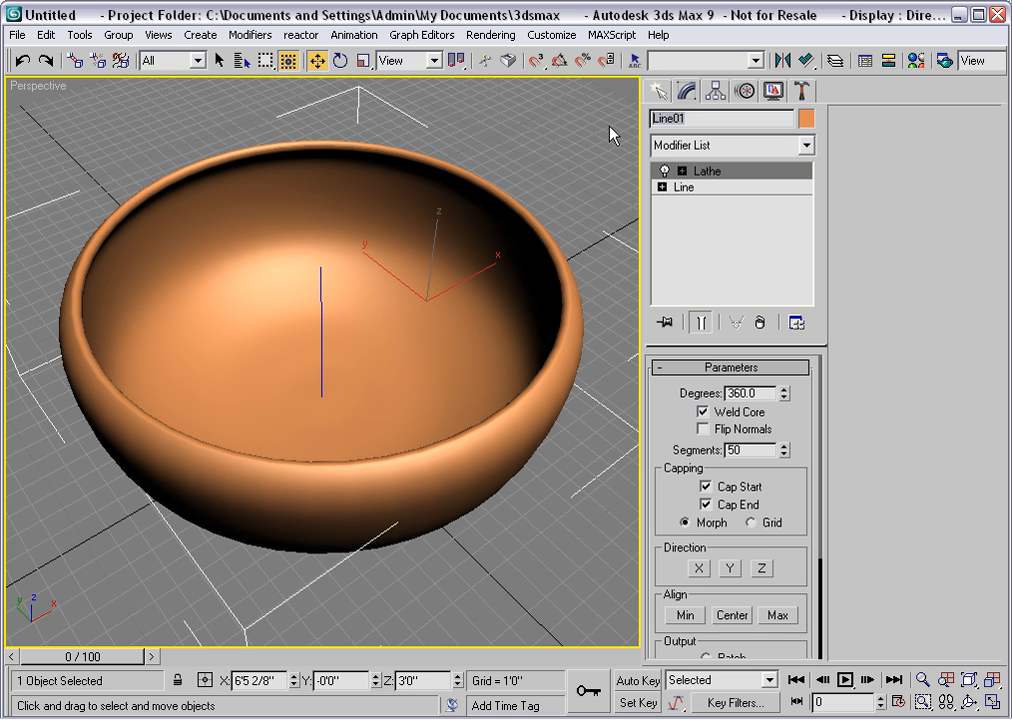
{"action": "type", "text": "Bowl"}
{"action": "left_click", "coordinate": [606, 153]}
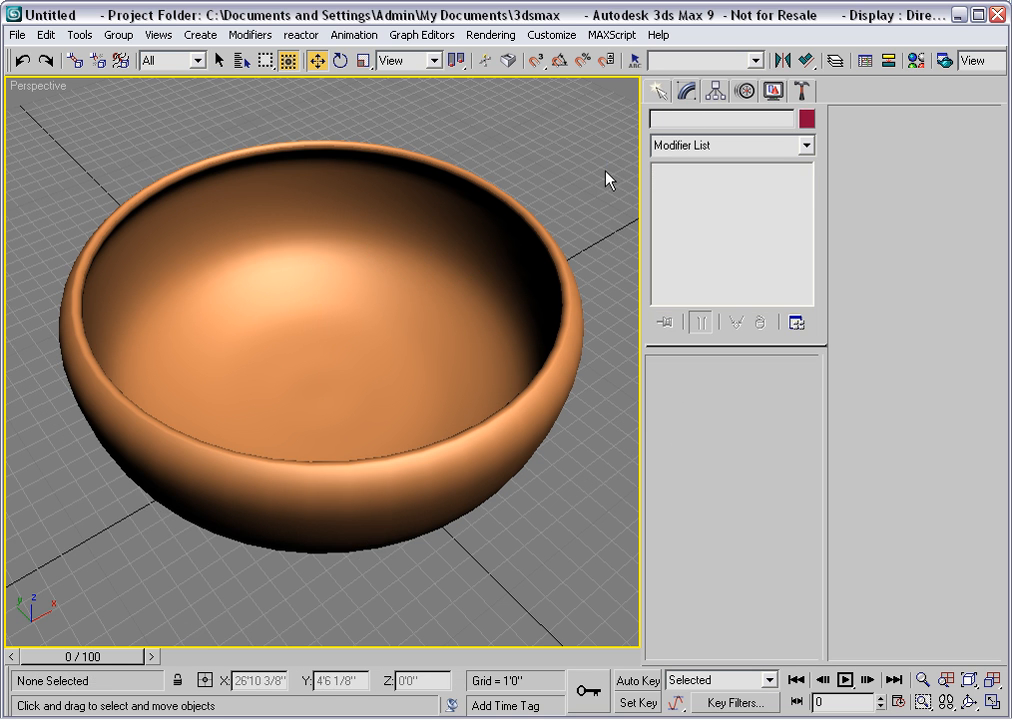
Create a box about 1'5" long, 2'11 5/8" wide and 1'7 6/8" high on the grid in front of the bowl
{"action": "left_click", "coordinate": [658, 90]}
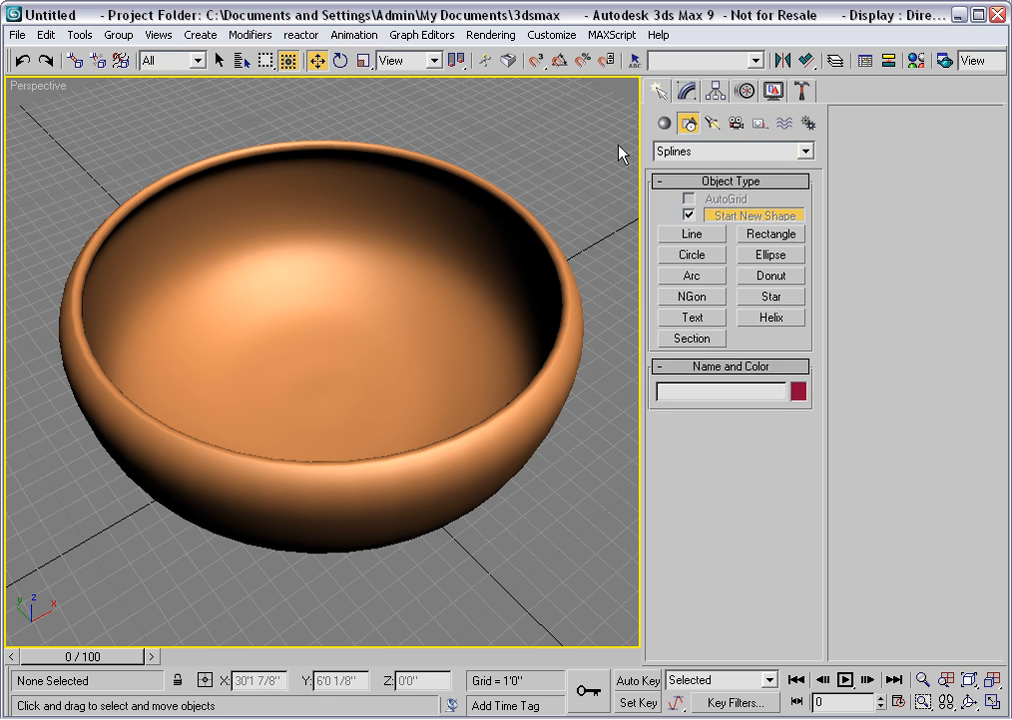
{"action": "left_click", "coordinate": [664, 122]}
{"action": "left_click", "coordinate": [692, 218]}
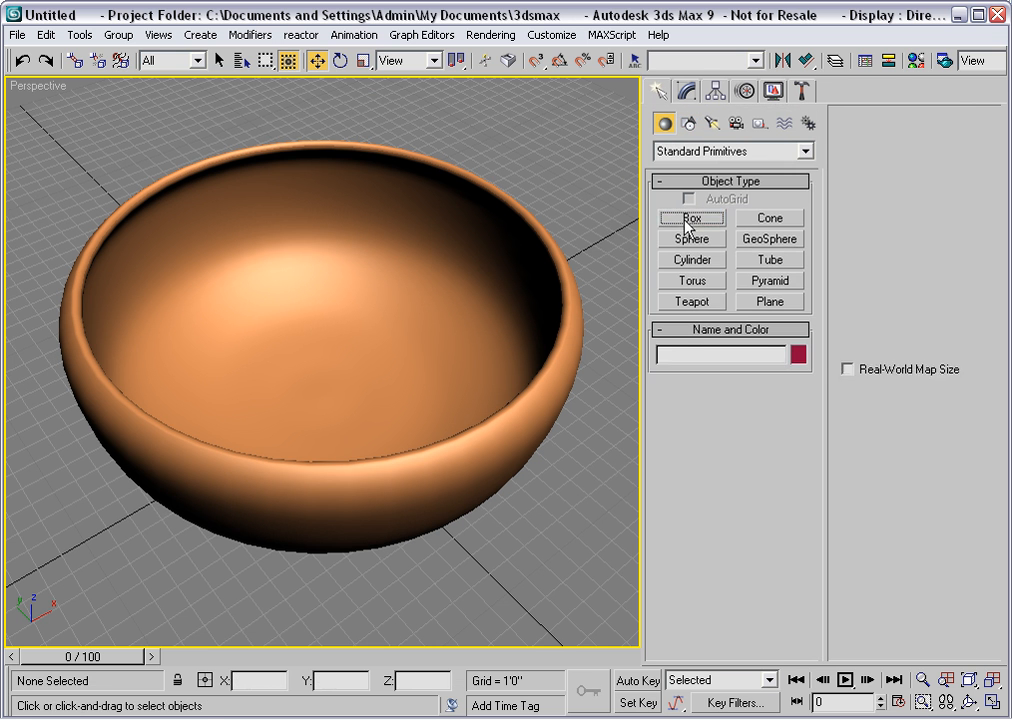
{"action": "left_click_drag", "start_coordinate": [512, 590], "coordinate": [536, 527]}
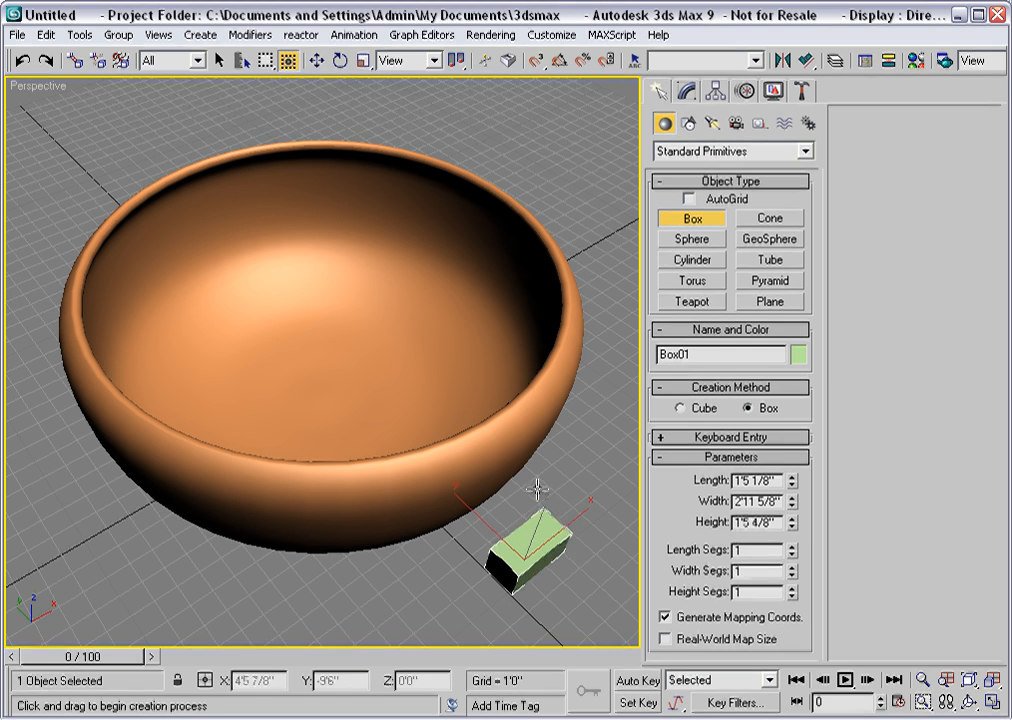
{"action": "left_click", "coordinate": [538, 485]}
{"action": "middle_click_drag", "start_coordinate": [539, 533], "coordinate": [547, 514], "text": "alt"}
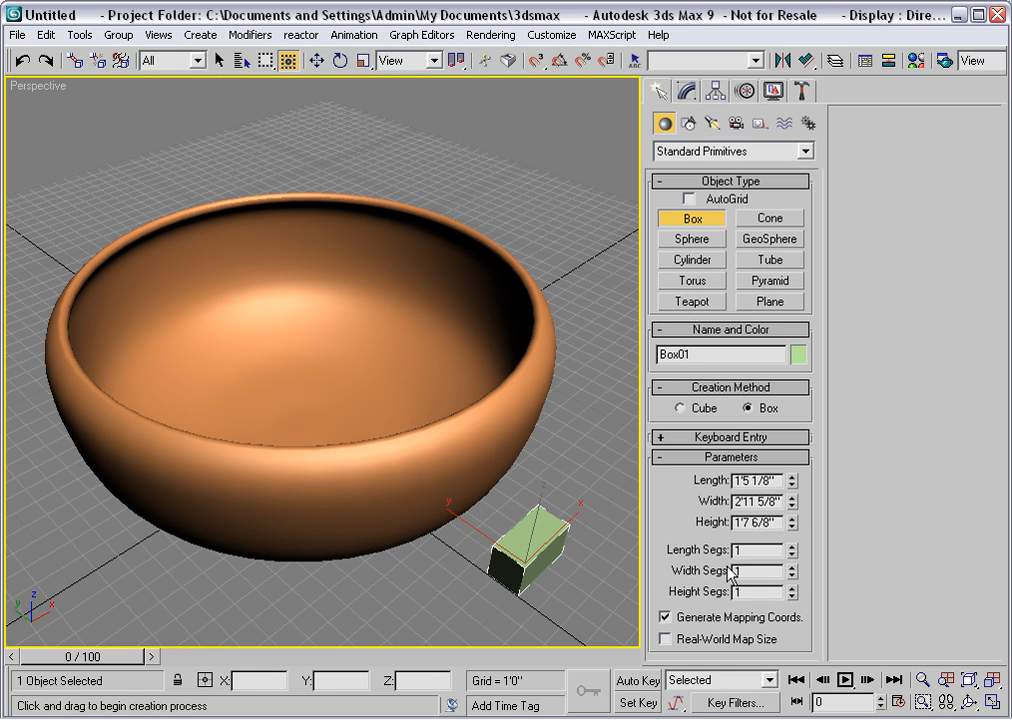
Convert the box to an Editable Poly
{"action": "left_click", "coordinate": [687, 90]}
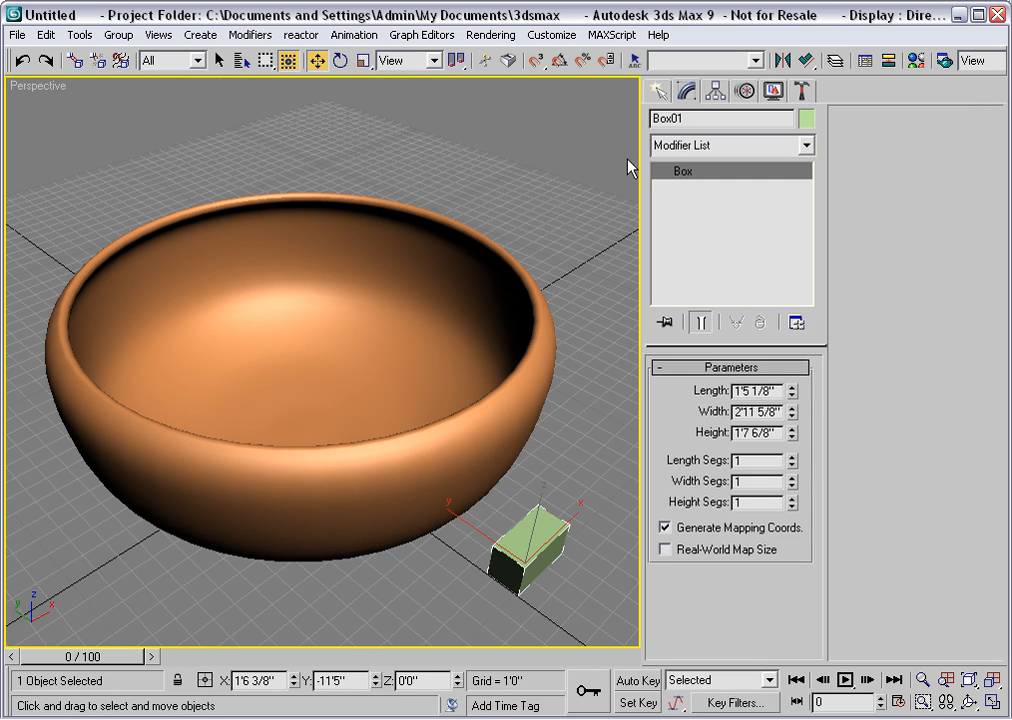
{"action": "right_click", "coordinate": [682, 193]}
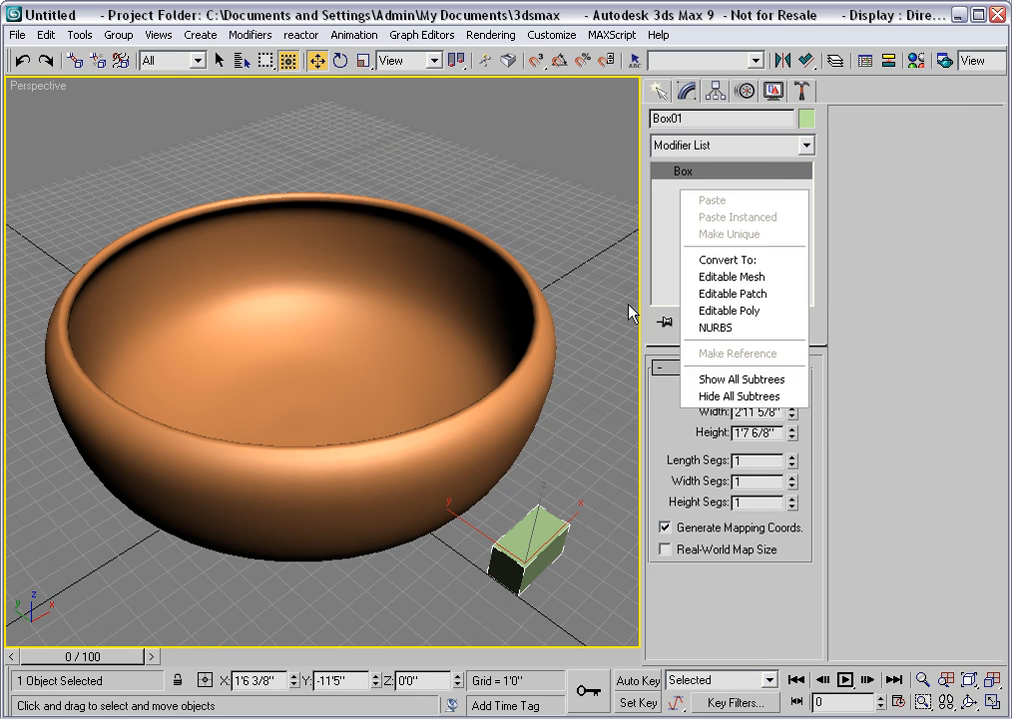
{"action": "left_click", "coordinate": [731, 310]}
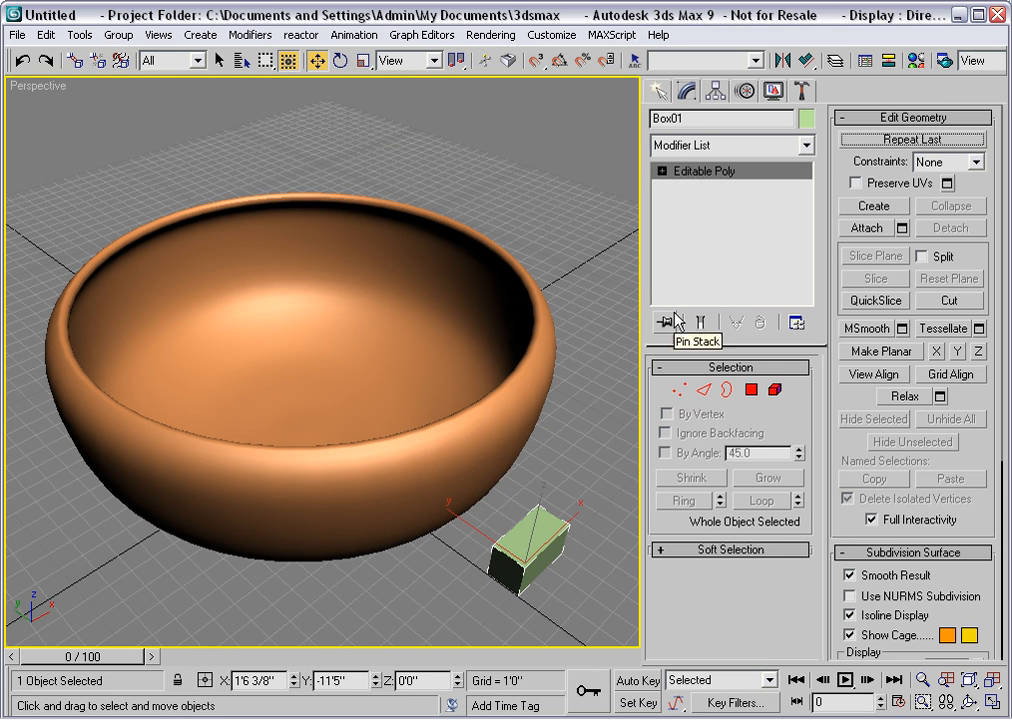
Enable NURMS subdivision on the box with 2 display iterations
{"action": "left_click", "coordinate": [849, 597]}
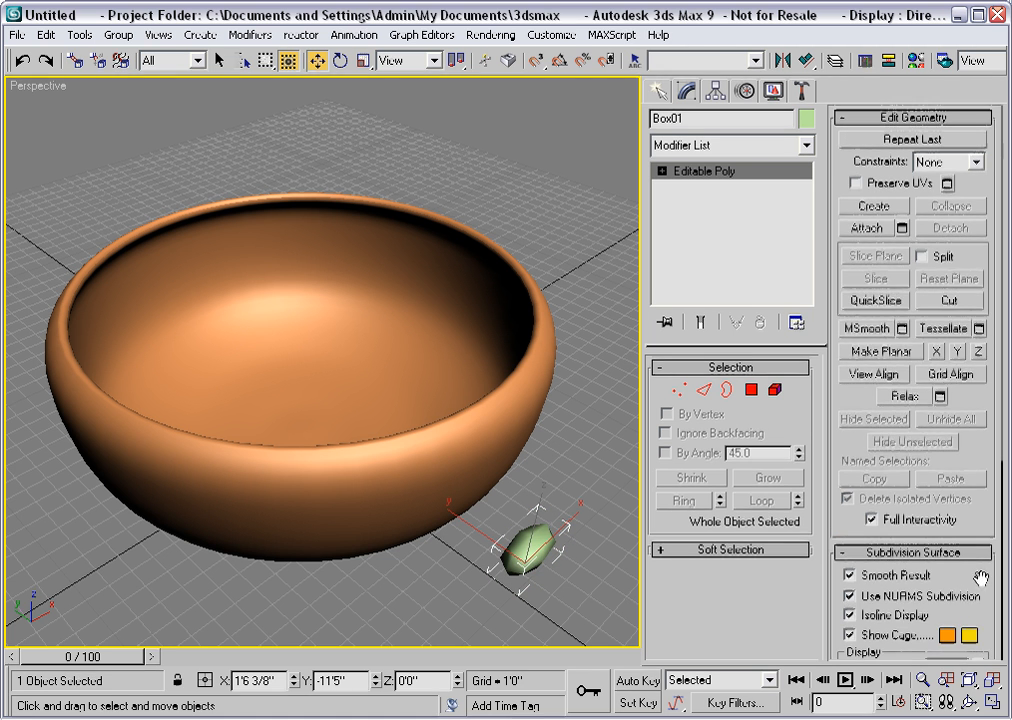
{"action": "scroll", "coordinate": [980, 578], "scroll_direction": "down", "scroll_amount": 3}
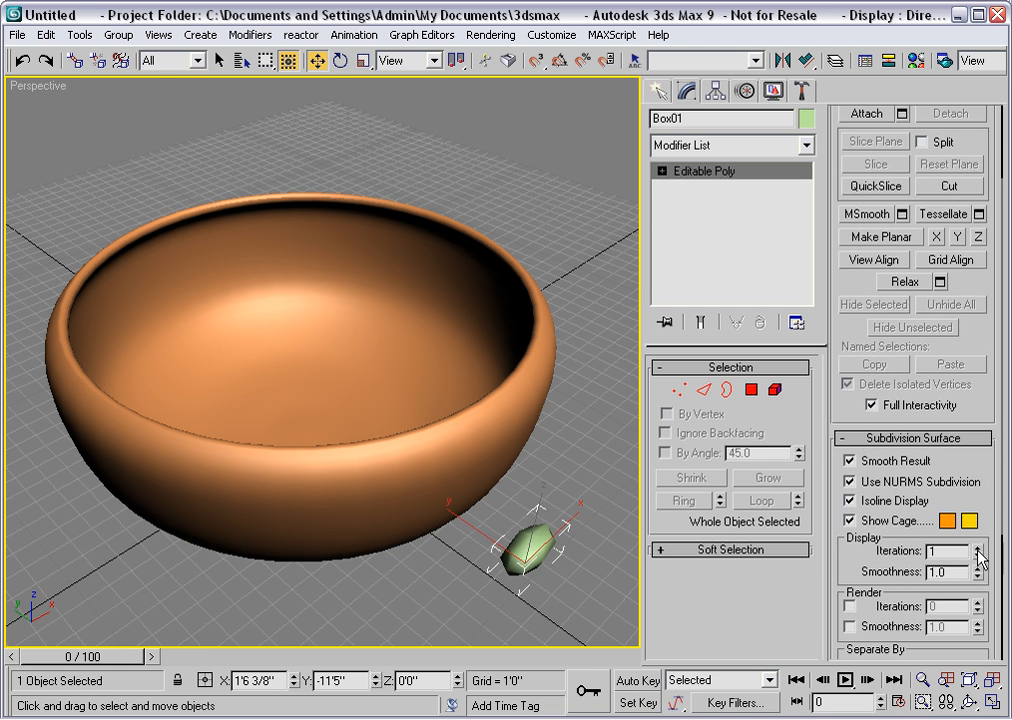
{"action": "left_click", "coordinate": [977, 547]}
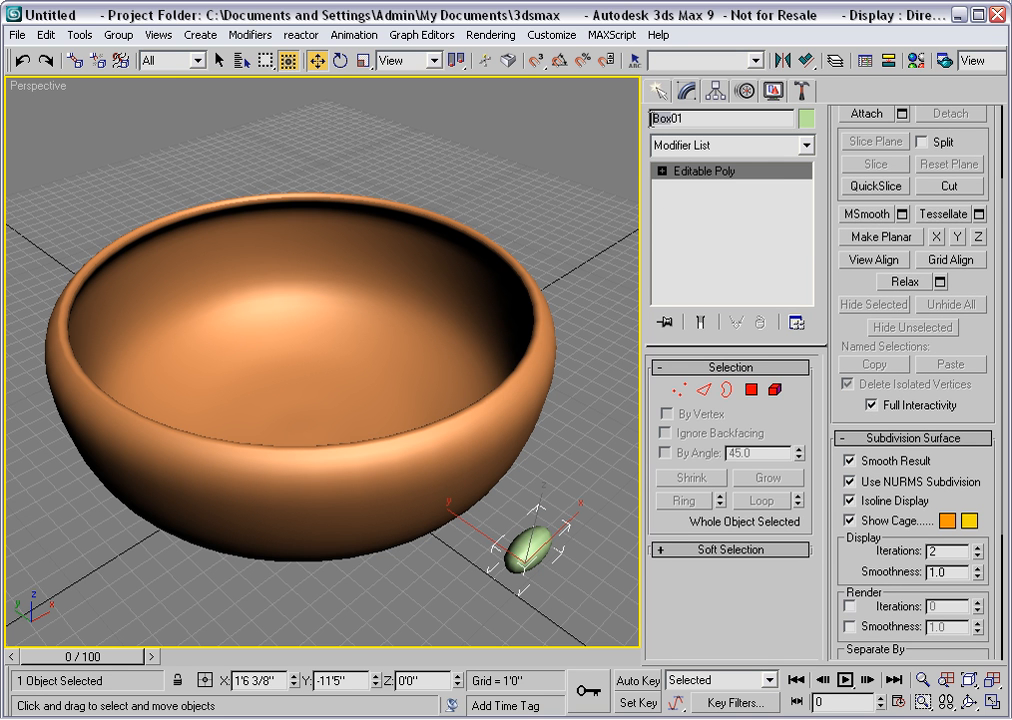
Rename the smoothed box as Pebble01 and move it inside the bowl to about X 0'7", Y 0'4 6/8", Z 0'9 6/8"
{"action": "type", "text": "Pe"}
{"action": "type", "text": "bble"}
{"action": "right_click", "coordinate": [506, 486]}
{"action": "left_click", "coordinate": [519, 507]}
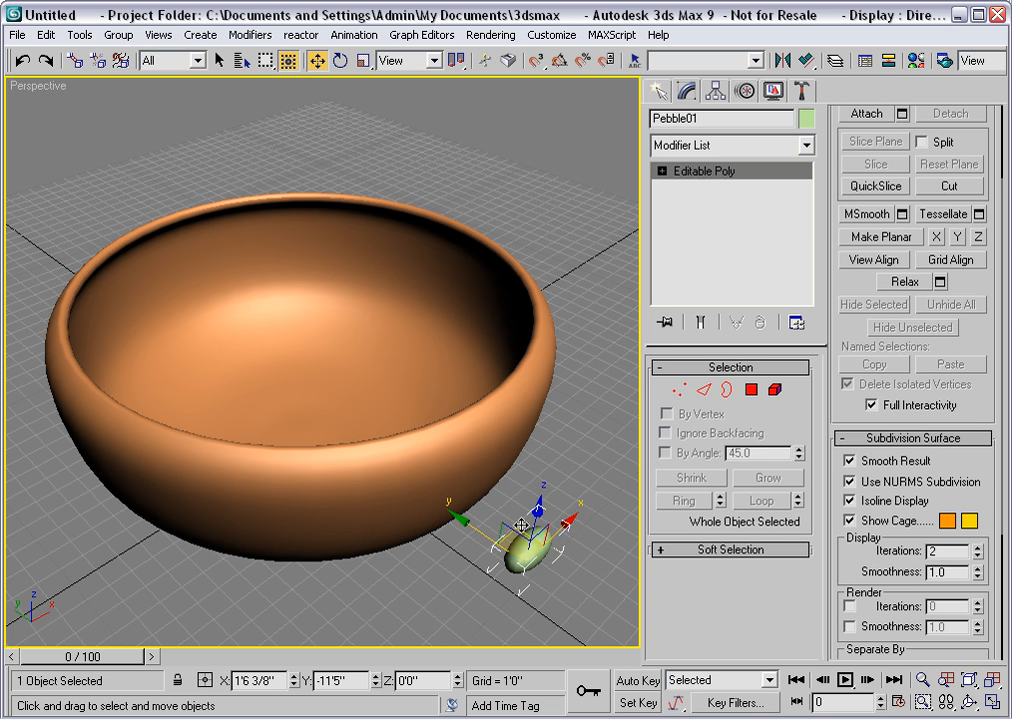
{"action": "left_click_drag", "start_coordinate": [521, 527], "coordinate": [304, 365]}
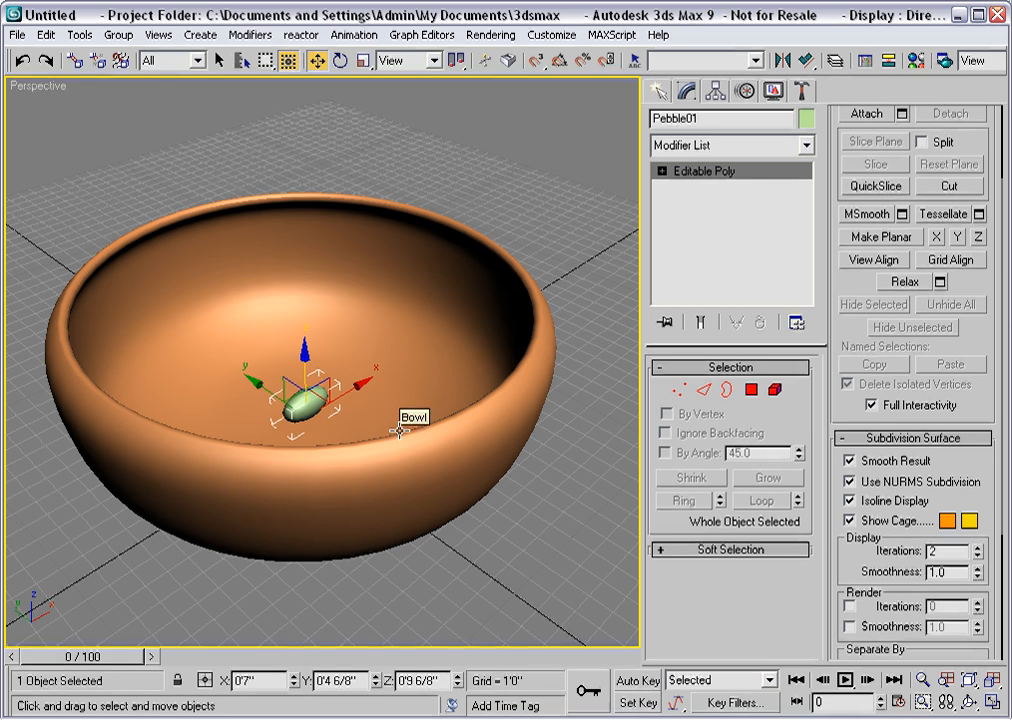
Clone the pebble straight up in the Front view as 20 instances spaced about 1'4 6/8" apart
{"action": "key", "text": "f"}
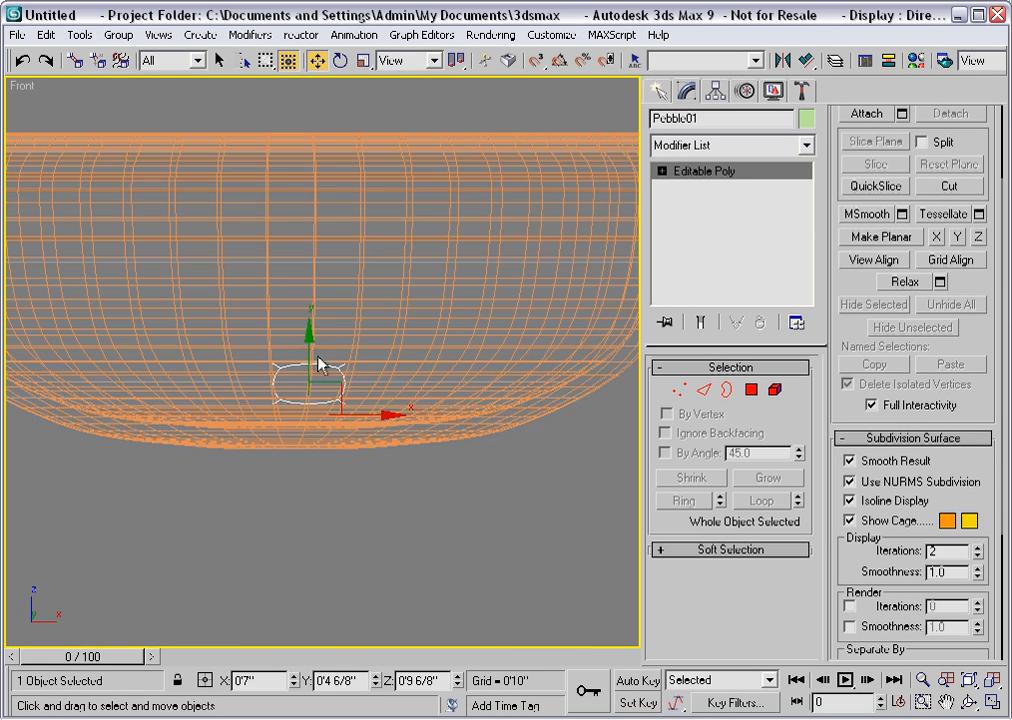
{"action": "left_click_drag", "start_coordinate": [320, 363], "coordinate": [290, 295], "text": "shift"}
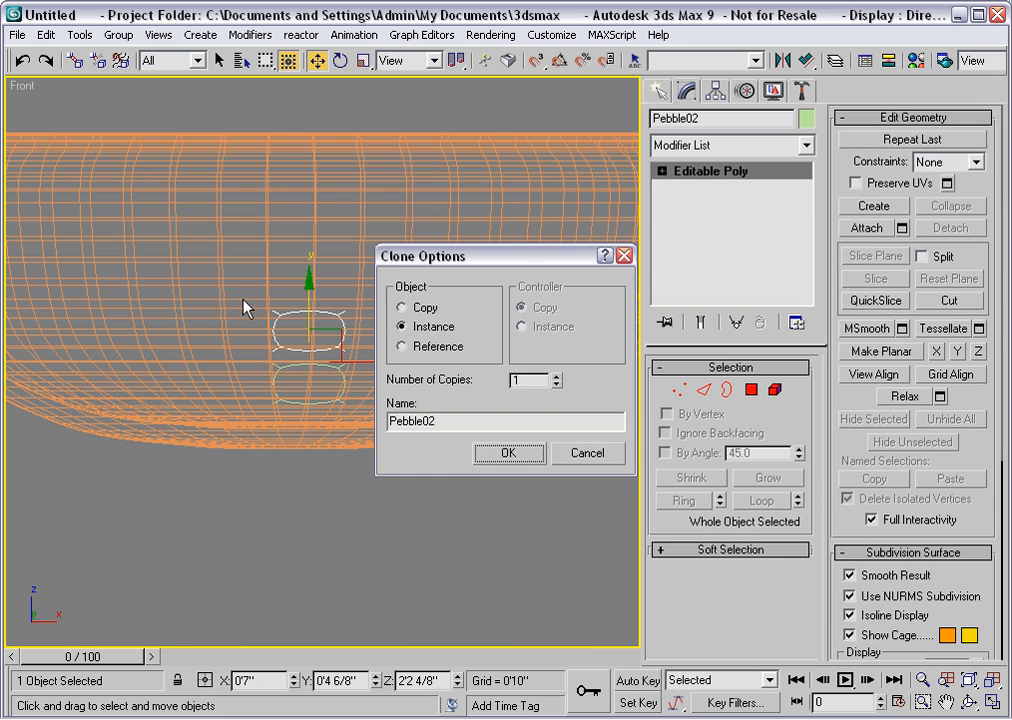
{"action": "double_click", "coordinate": [514, 381]}
{"action": "type", "text": "20"}
{"action": "left_click", "coordinate": [509, 455]}
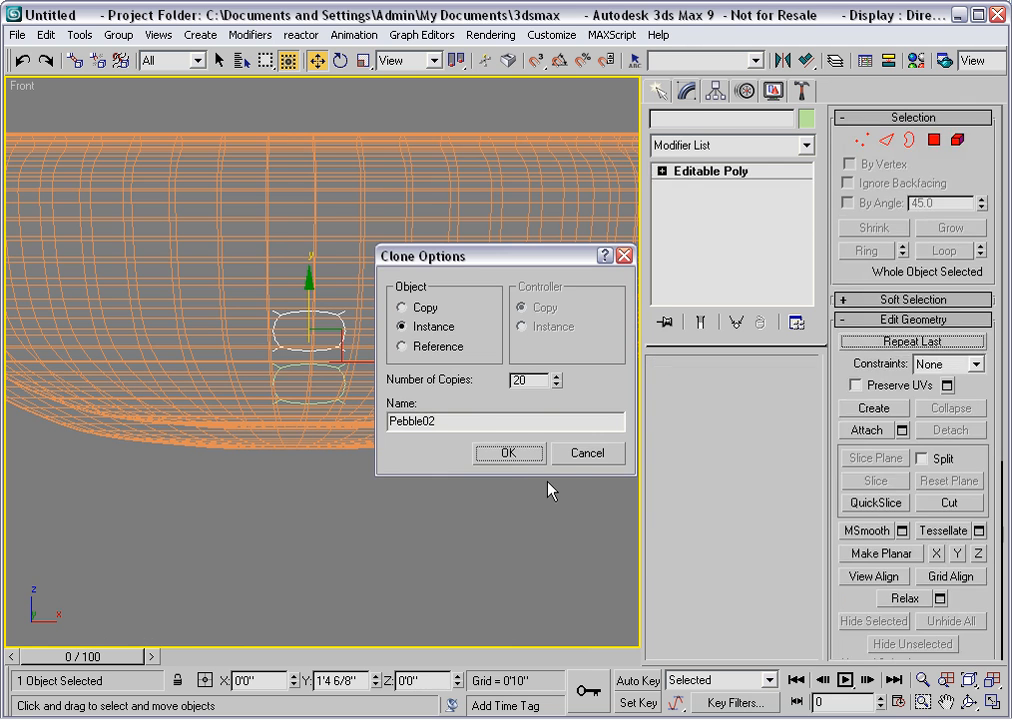
Select the odd-numbered pebbles from Pebble01 to Pebble21 and shift them right along X by just over half a pebble width
{"action": "scroll", "coordinate": [488, 524], "scroll_direction": "down", "scroll_amount": 5}
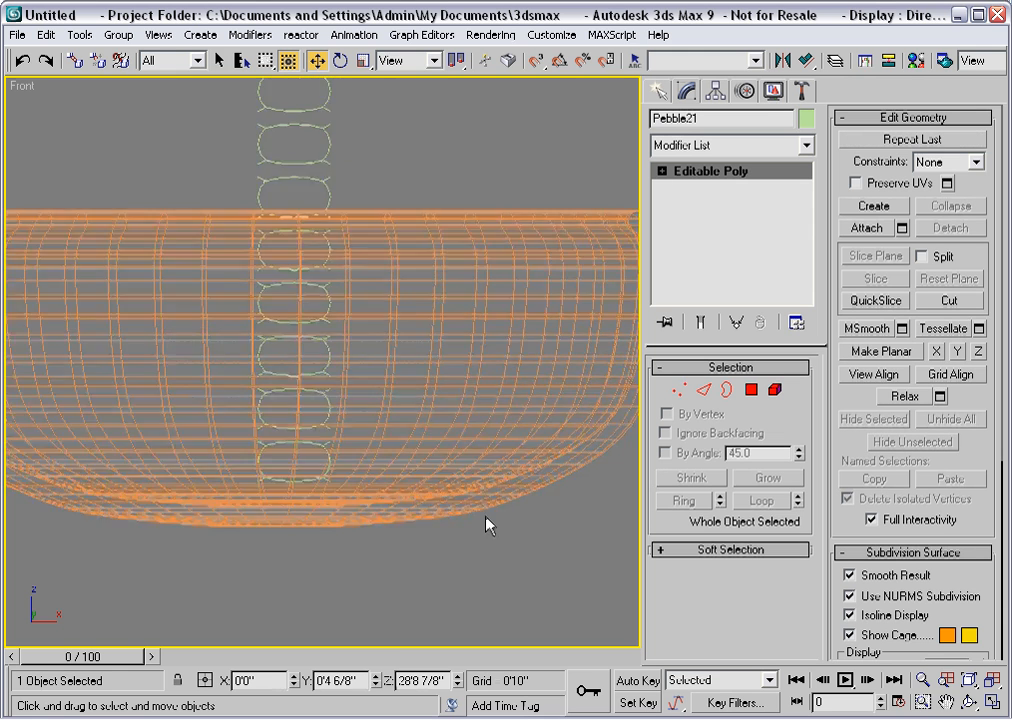
{"action": "middle_click_drag", "start_coordinate": [362, 250], "coordinate": [359, 420]}
{"action": "scroll", "coordinate": [362, 425], "scroll_direction": "down", "scroll_amount": 2}
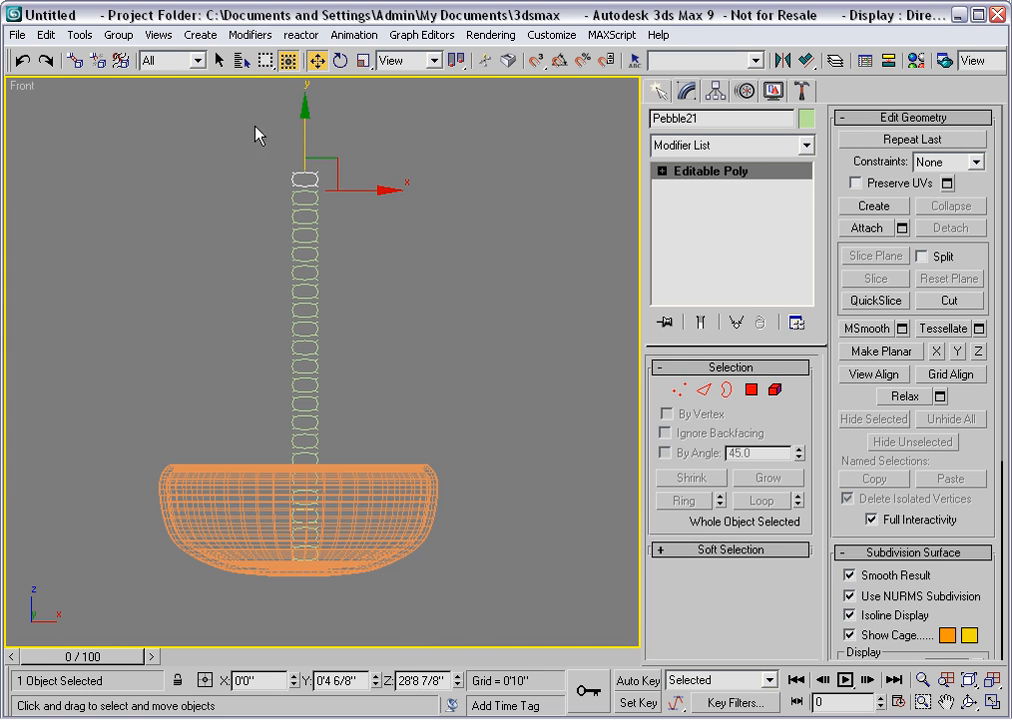
{"action": "left_click", "coordinate": [242, 60]}
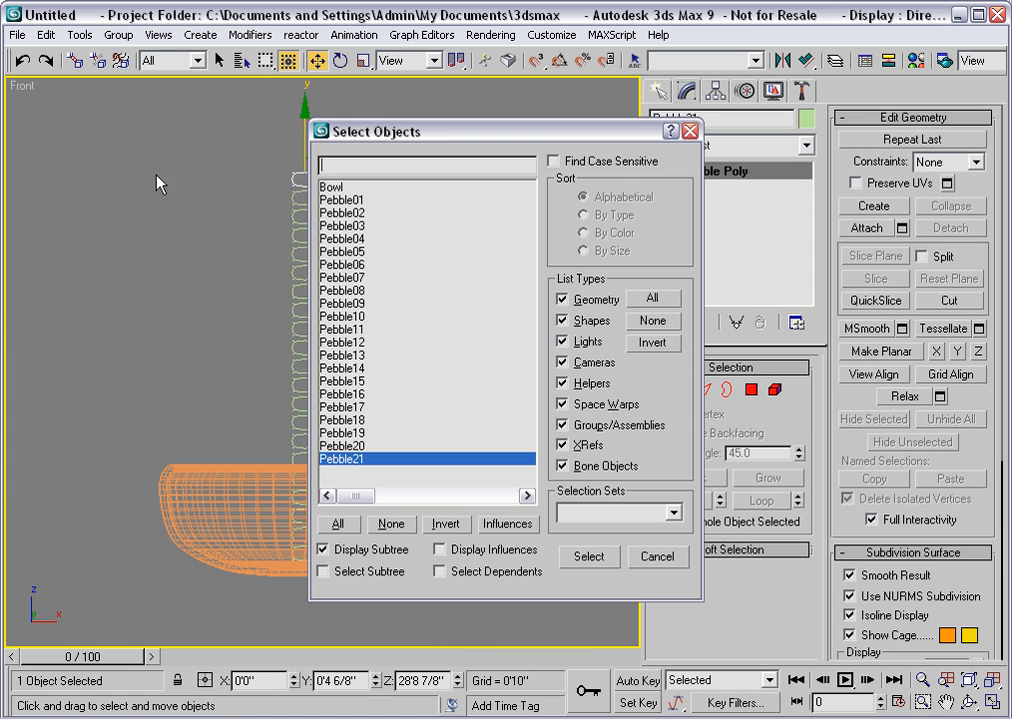
{"action": "left_click", "coordinate": [343, 431], "text": "shift"}
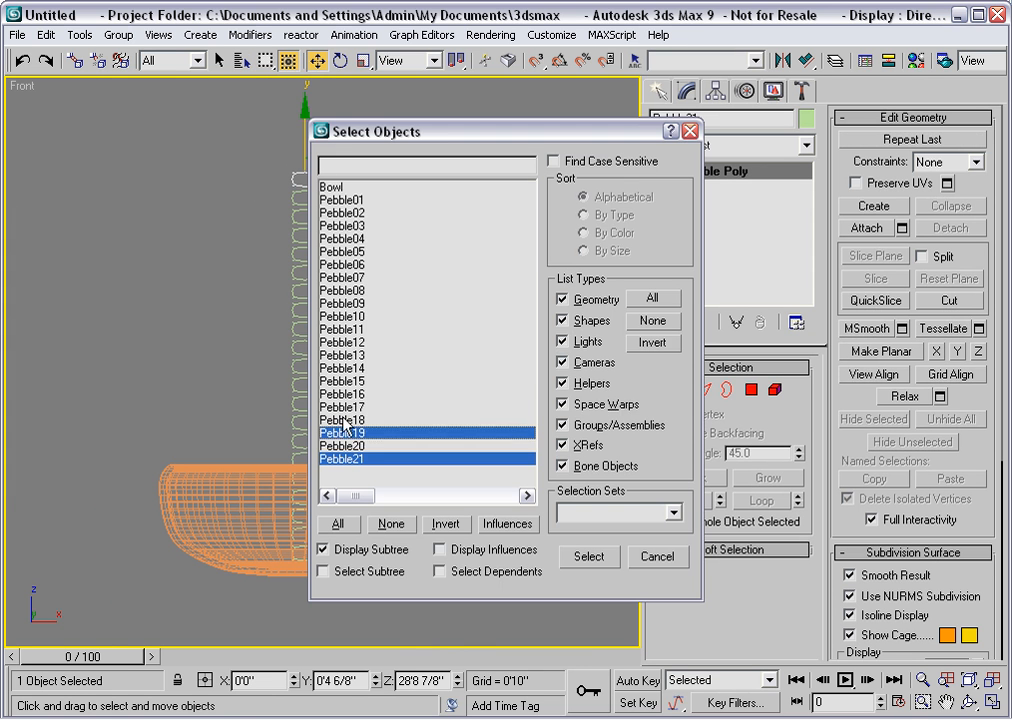
{"action": "left_click", "coordinate": [343, 407], "text": "ctrl"}
{"action": "left_click", "coordinate": [343, 381], "text": "ctrl"}
{"action": "left_click", "coordinate": [343, 355], "text": "ctrl"}
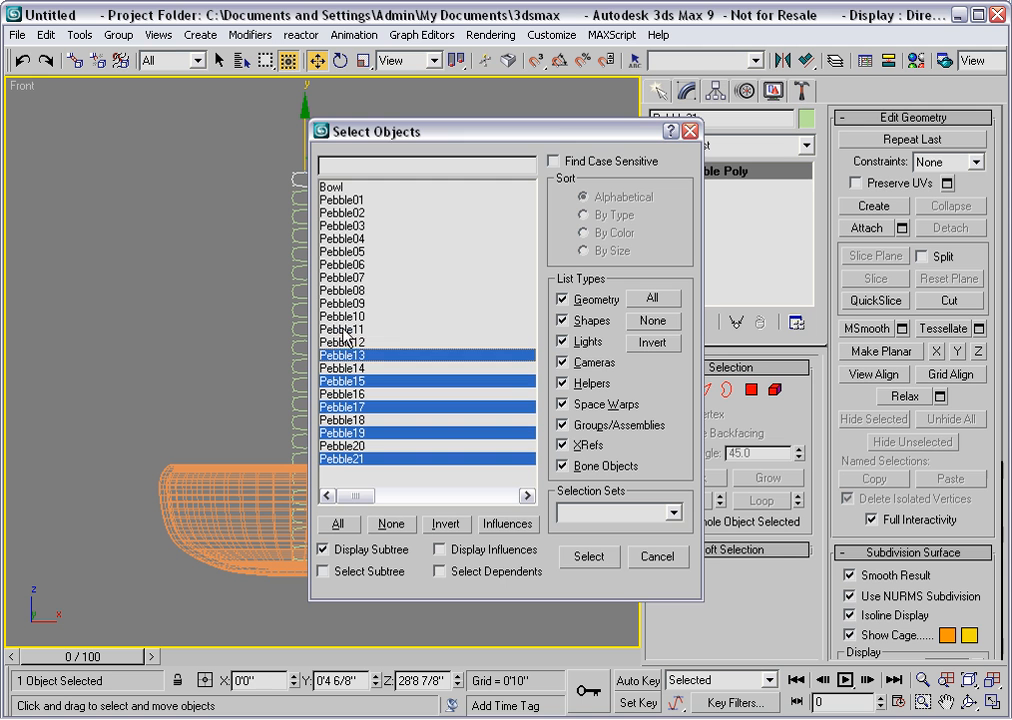
{"action": "left_click", "coordinate": [343, 329], "text": "ctrl"}
{"action": "left_click", "coordinate": [343, 303], "text": "ctrl"}
{"action": "left_click", "coordinate": [343, 277], "text": "ctrl"}
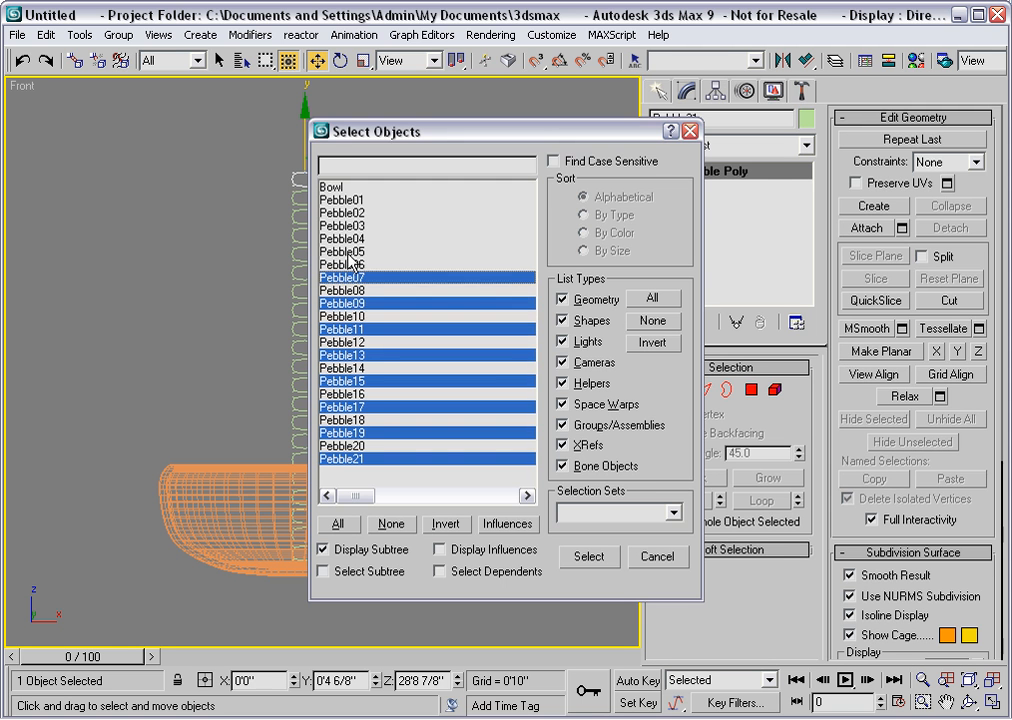
{"action": "left_click", "coordinate": [343, 251], "text": "ctrl"}
{"action": "left_click", "coordinate": [343, 225], "text": "ctrl"}
{"action": "left_click", "coordinate": [343, 199], "text": "ctrl"}
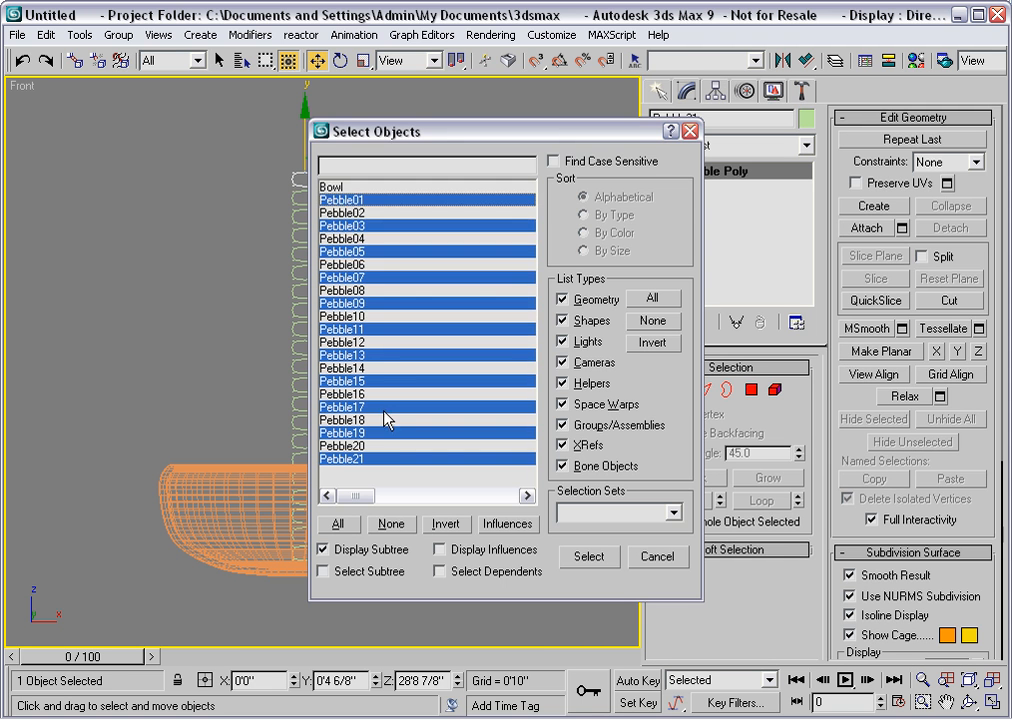
{"action": "left_click", "coordinate": [578, 558]}
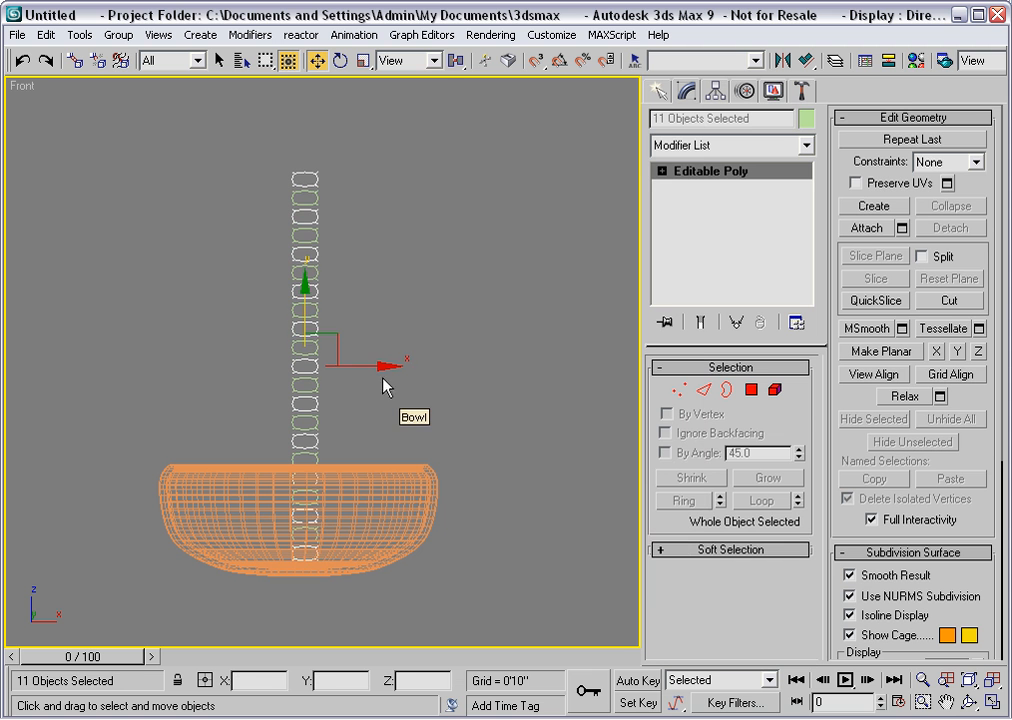
{"action": "left_click_drag", "start_coordinate": [361, 365], "coordinate": [377, 366]}
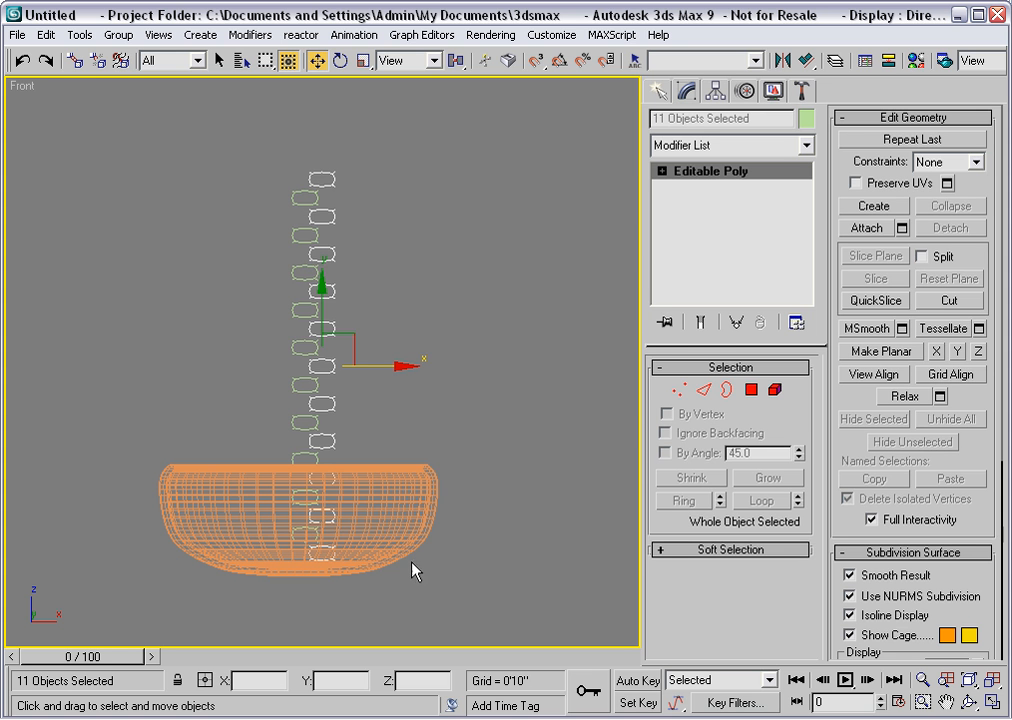
Select all 21 pebbles and clone them as one set of instances to the left along X, clear of the original column
{"action": "left_click", "coordinate": [242, 61]}
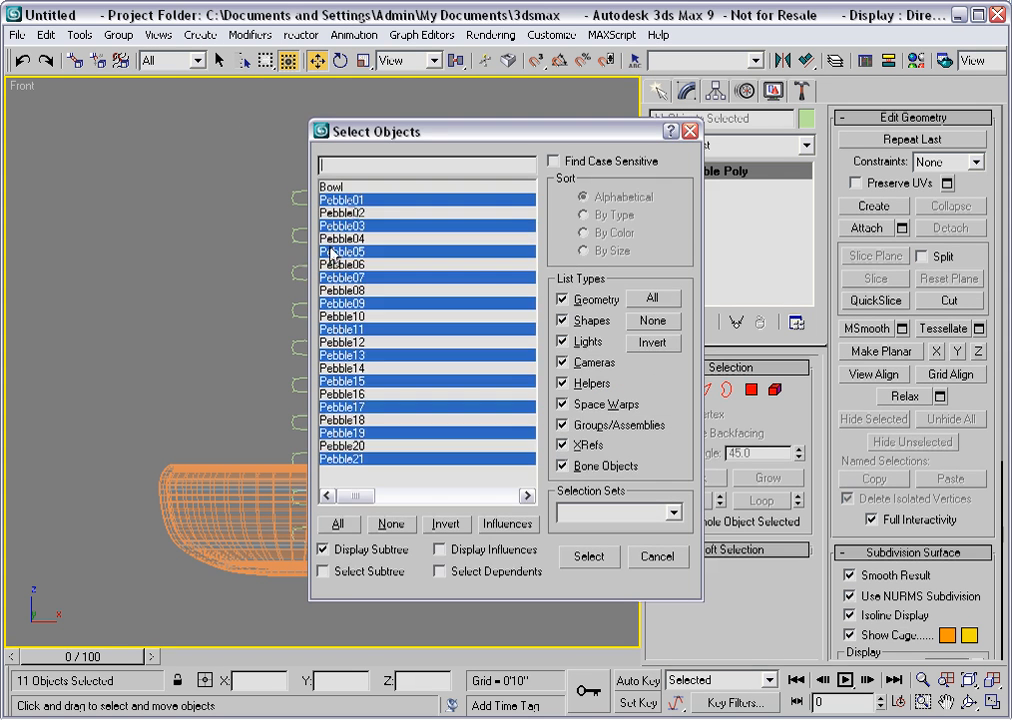
{"action": "left_click_drag", "start_coordinate": [350, 200], "coordinate": [350, 461]}
{"action": "left_click", "coordinate": [601, 557]}
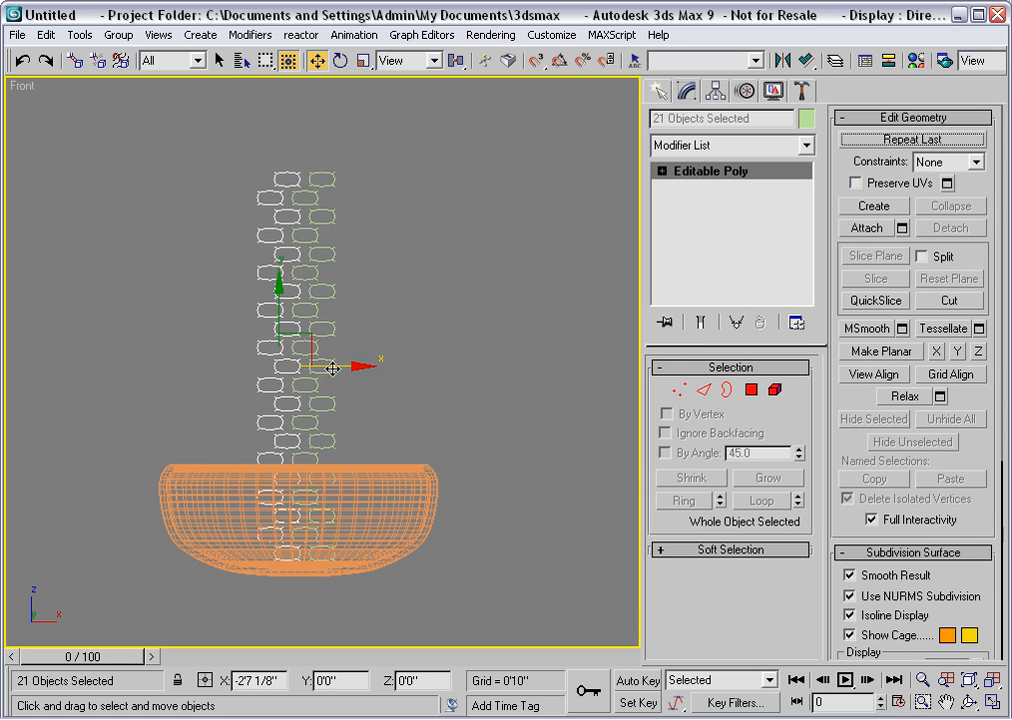
{"action": "left_click_drag", "start_coordinate": [332, 368], "coordinate": [304, 368]}
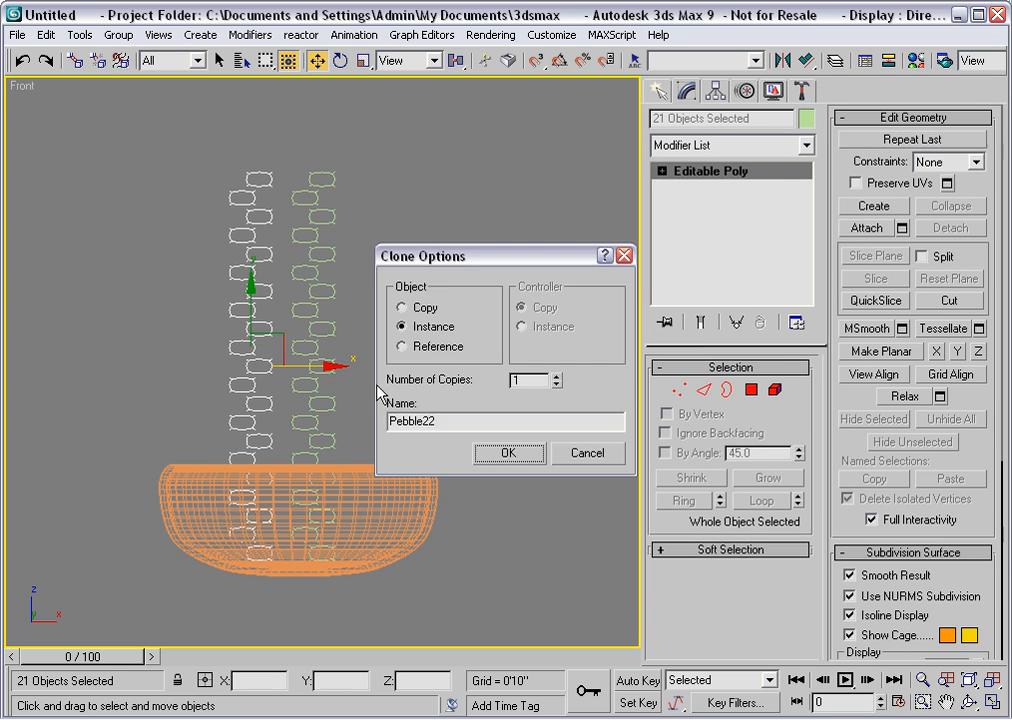
{"action": "left_click", "coordinate": [490, 455]}
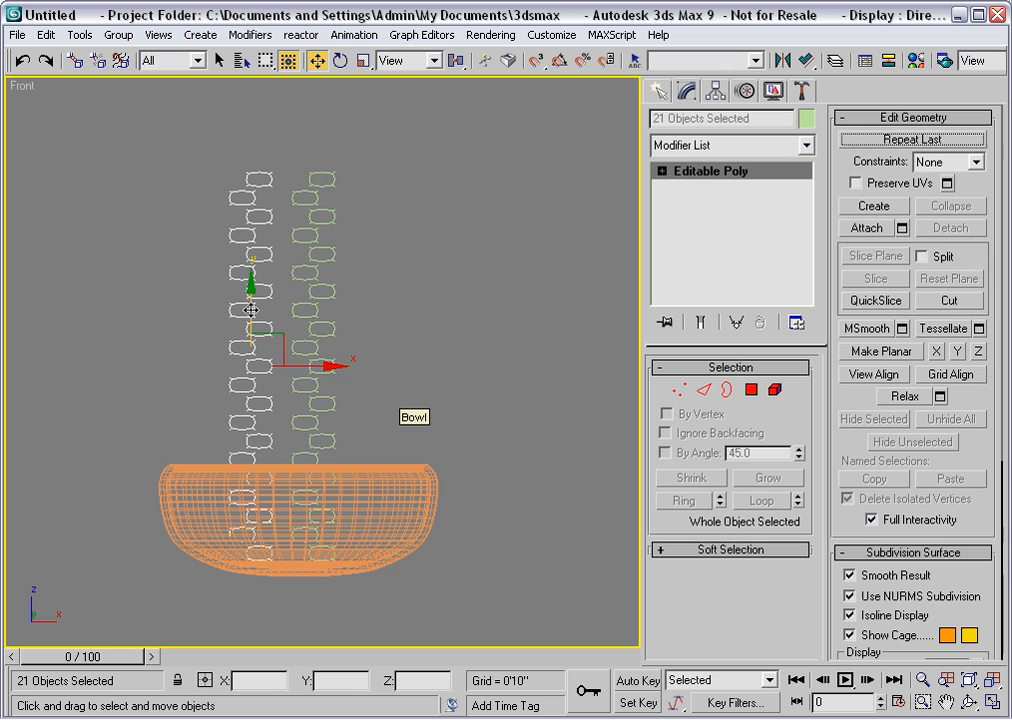
Raise the cloned column slightly and clone it to the right of the original column, slightly higher again
{"action": "left_click_drag", "start_coordinate": [254, 314], "coordinate": [254, 306]}
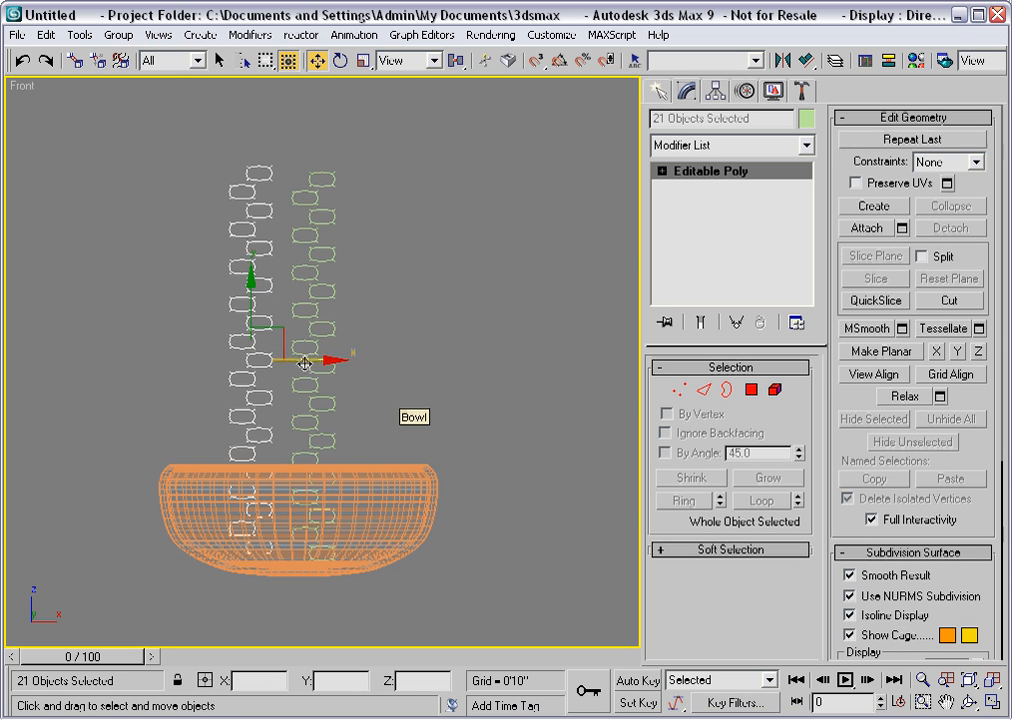
{"action": "left_click_drag", "start_coordinate": [302, 359], "coordinate": [413, 362], "text": "shift"}
{"action": "key", "text": "Return"}
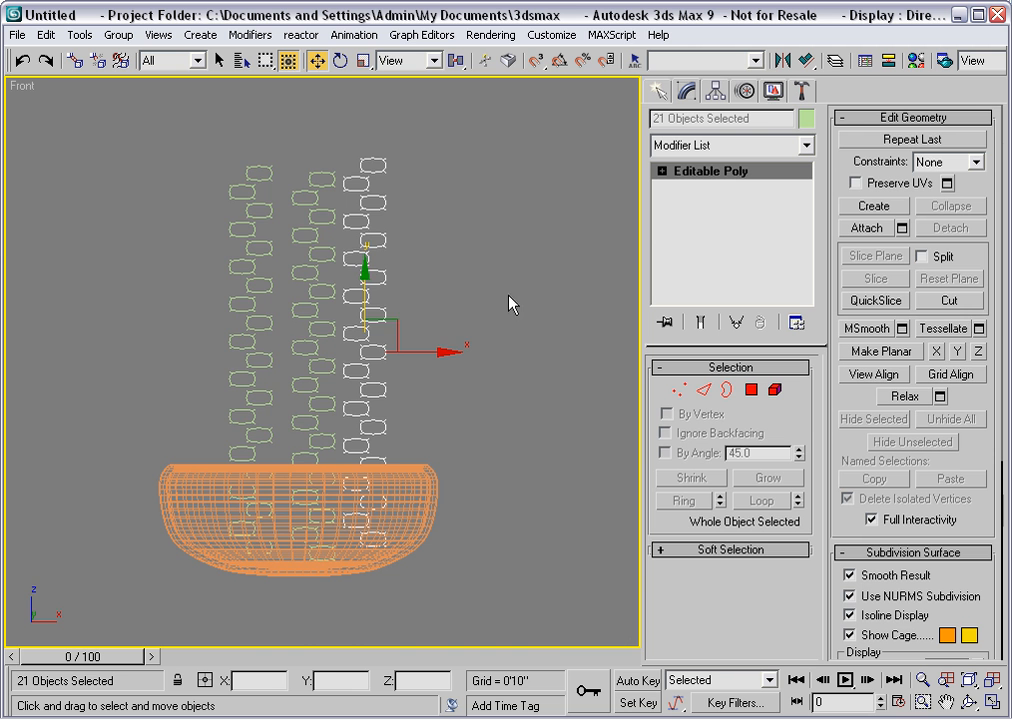
In the Perspective view, place a reactor rigid body collection on the grid to the right of the bowl
{"action": "key", "text": "p"}
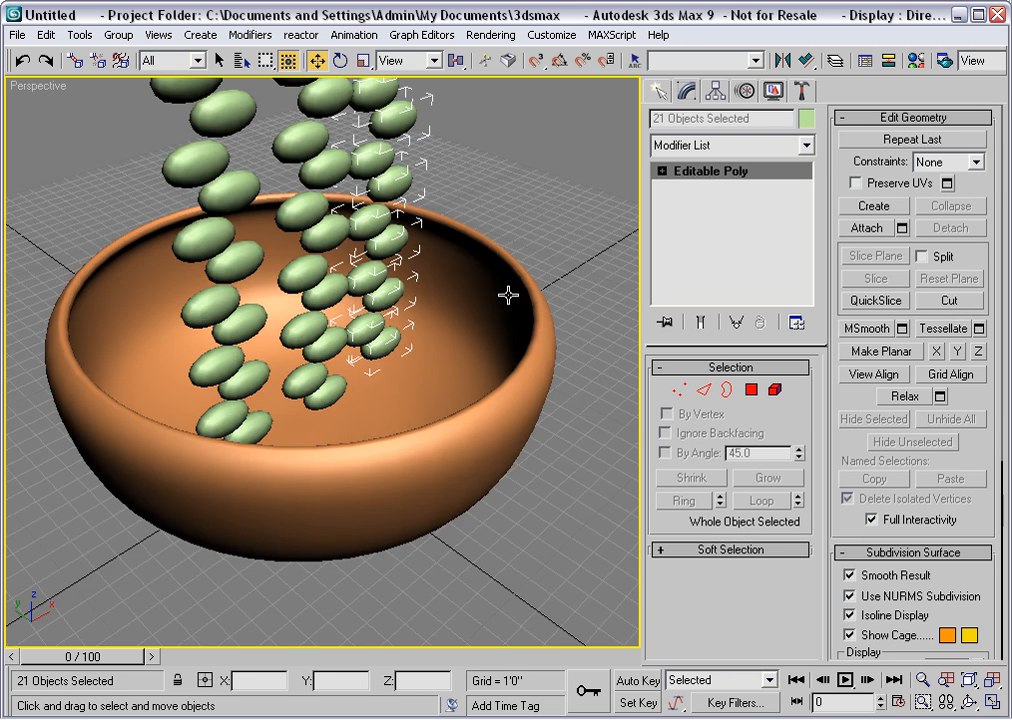
{"action": "scroll", "coordinate": [486, 233], "scroll_direction": "down", "scroll_amount": 8}
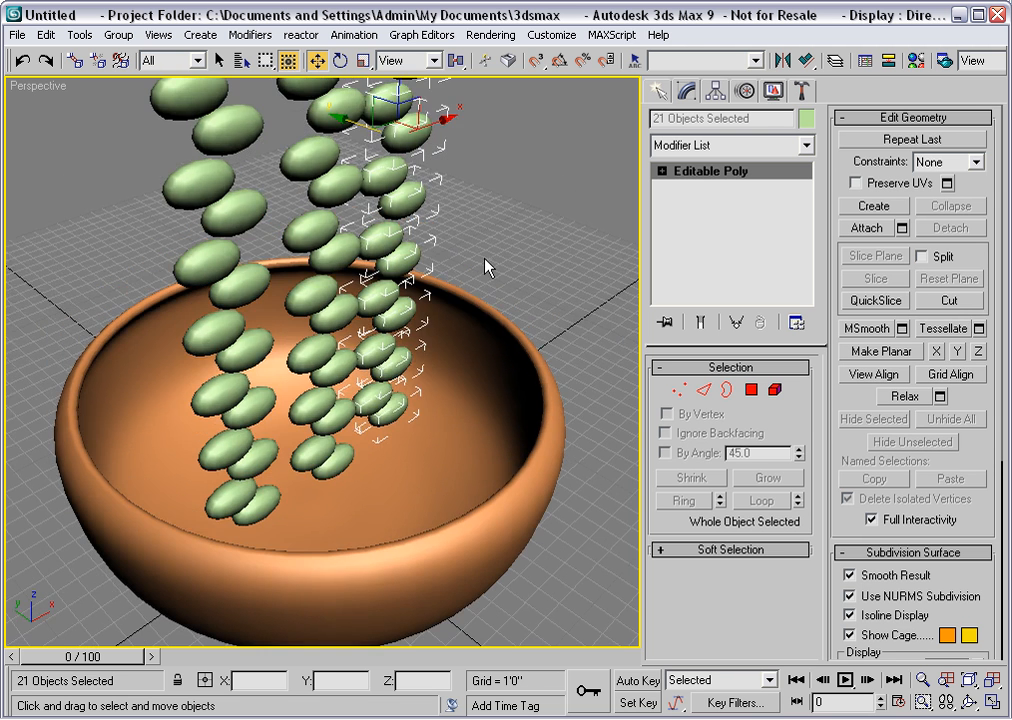
{"action": "left_click", "coordinate": [485, 268]}
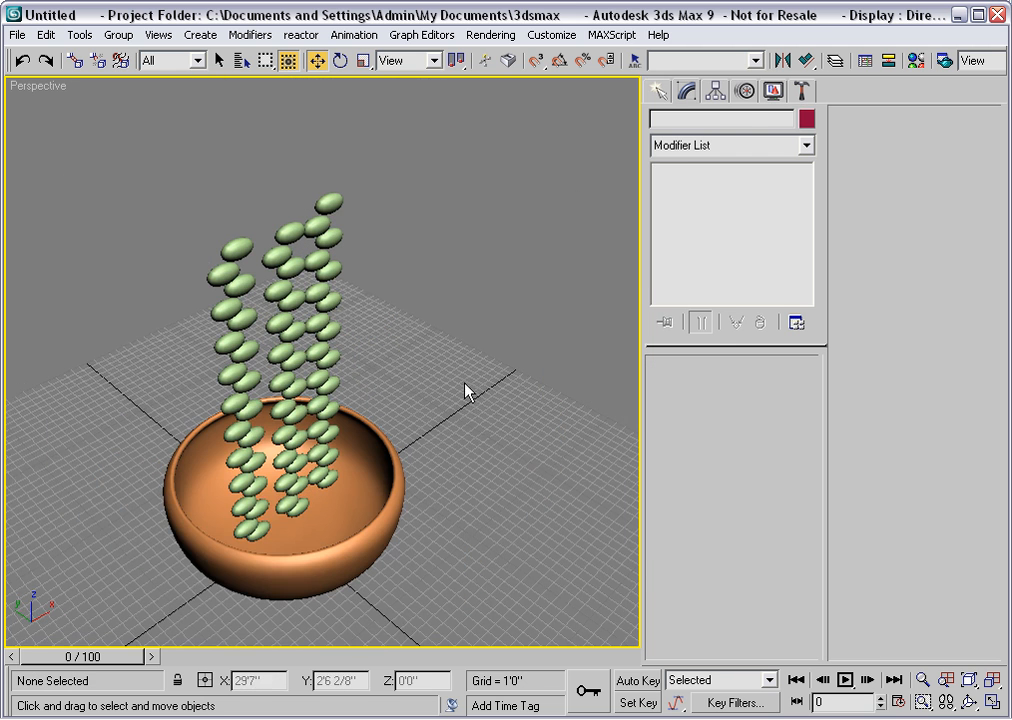
{"action": "scroll", "coordinate": [457, 370], "scroll_direction": "up", "scroll_amount": 1}
{"action": "middle_click_drag", "start_coordinate": [453, 358], "coordinate": [447, 355], "text": "alt"}
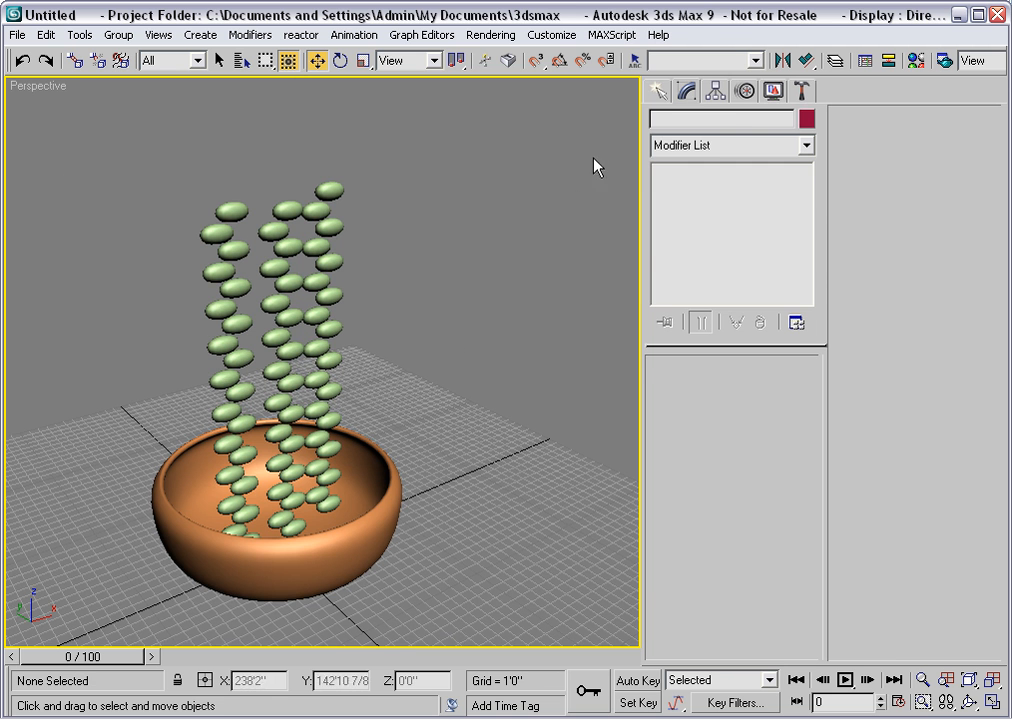
{"action": "left_click", "coordinate": [658, 91]}
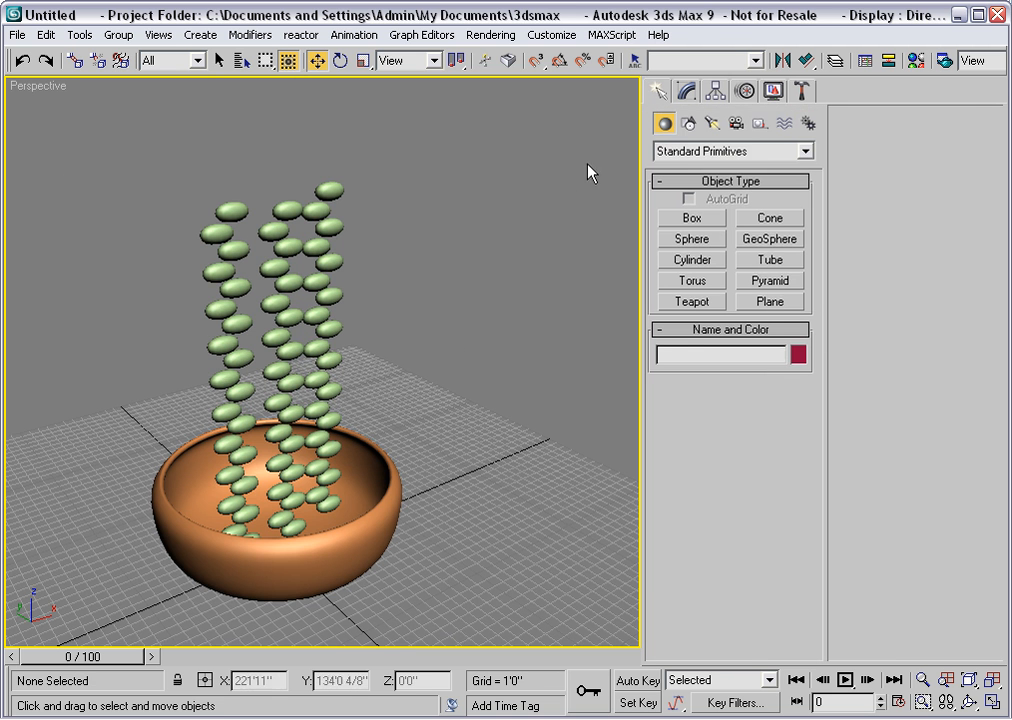
{"action": "left_click", "coordinate": [759, 124]}
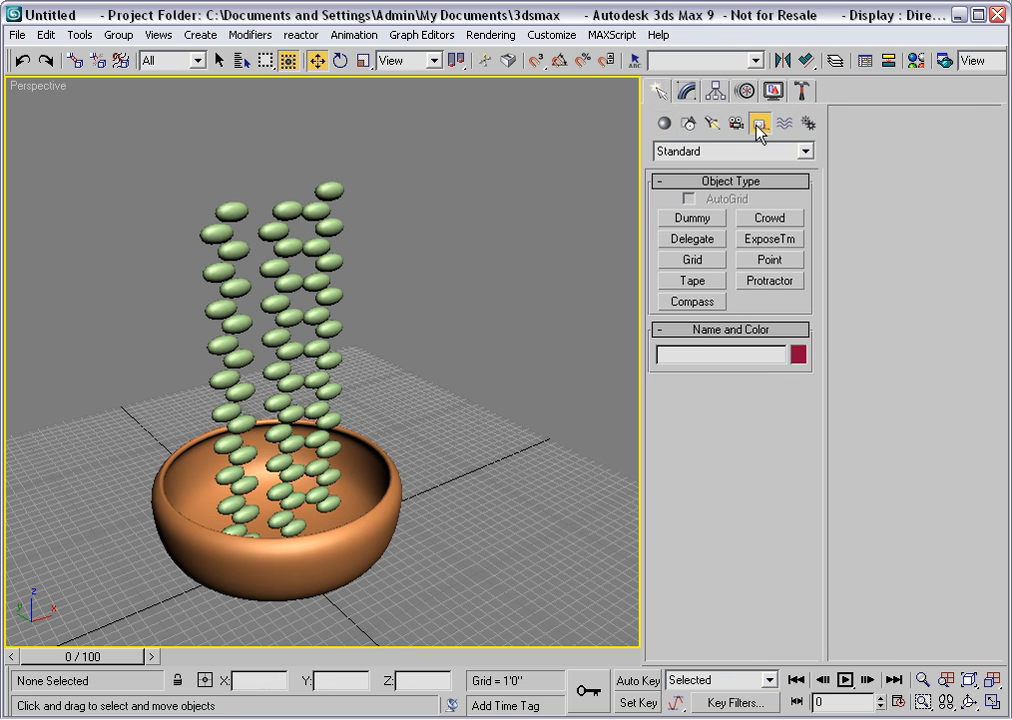
{"action": "left_click", "coordinate": [804, 151]}
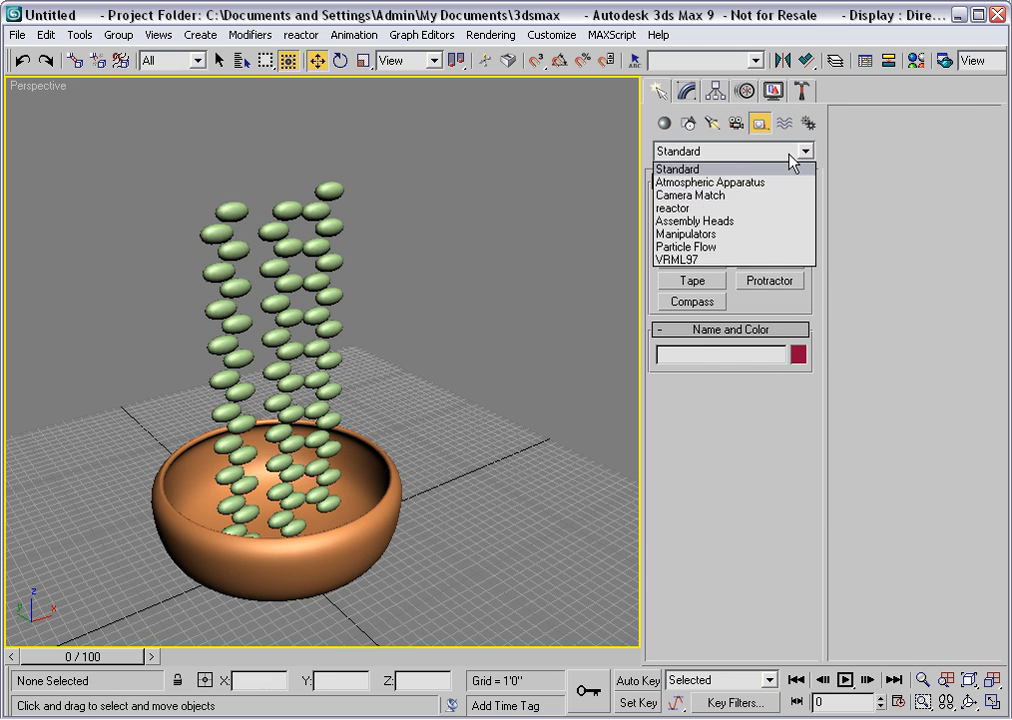
{"action": "left_click", "coordinate": [695, 209]}
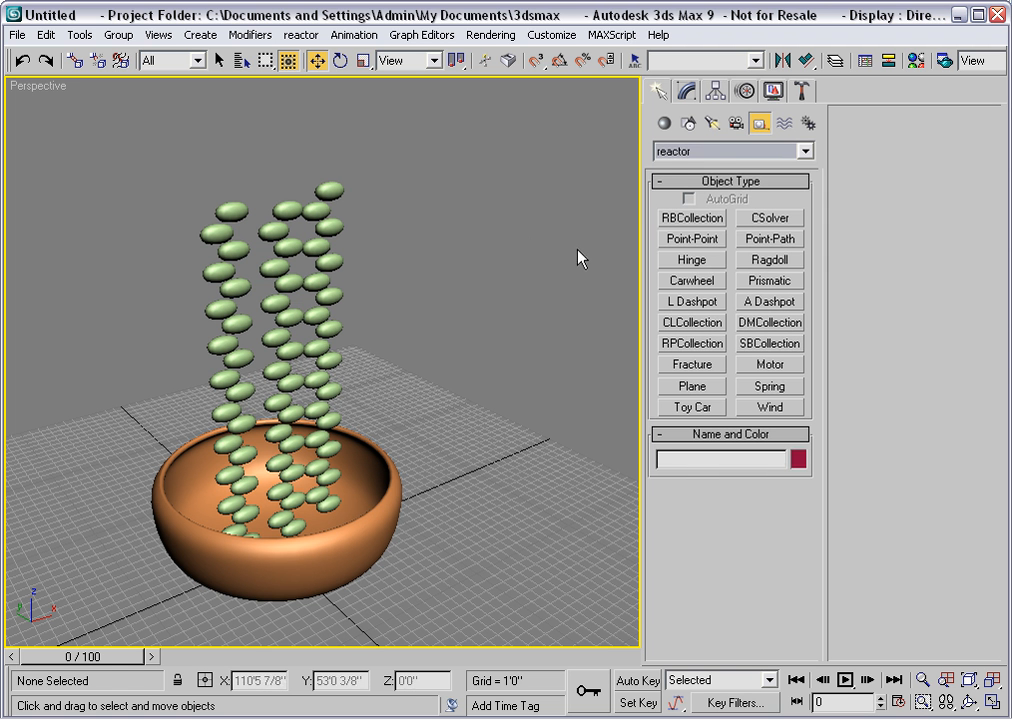
{"action": "left_click", "coordinate": [697, 224]}
{"action": "left_click", "coordinate": [432, 410]}
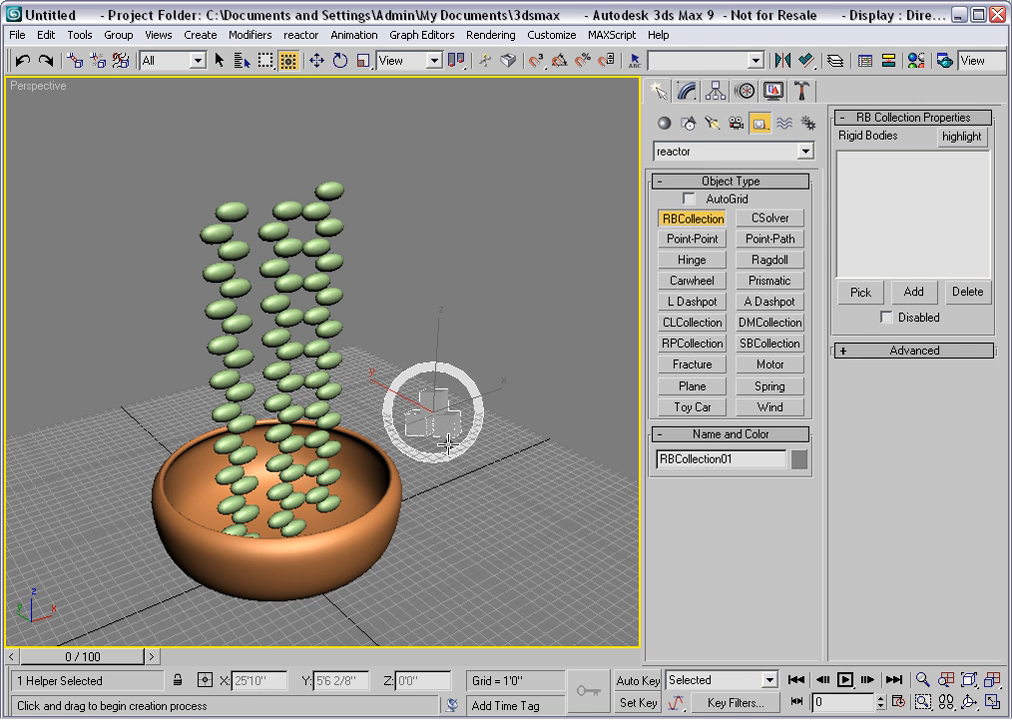
Add the bowl and all the pebbles to the rigid body collection, leaving out RBCollection01 itself
{"action": "left_click", "coordinate": [914, 292]}
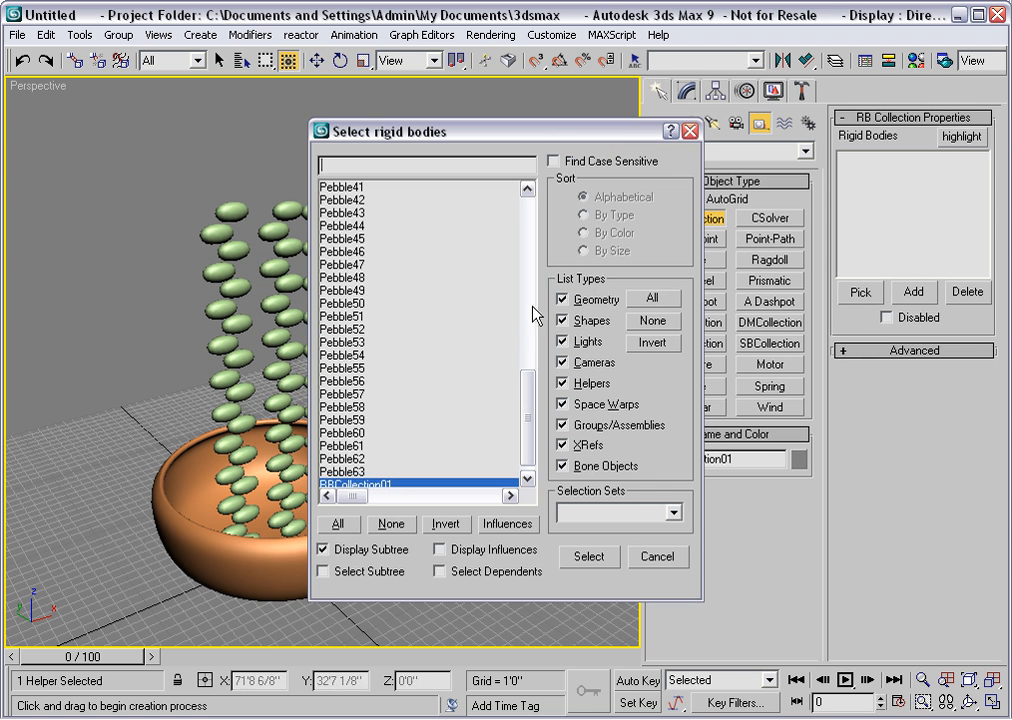
{"action": "left_click", "coordinate": [338, 524]}
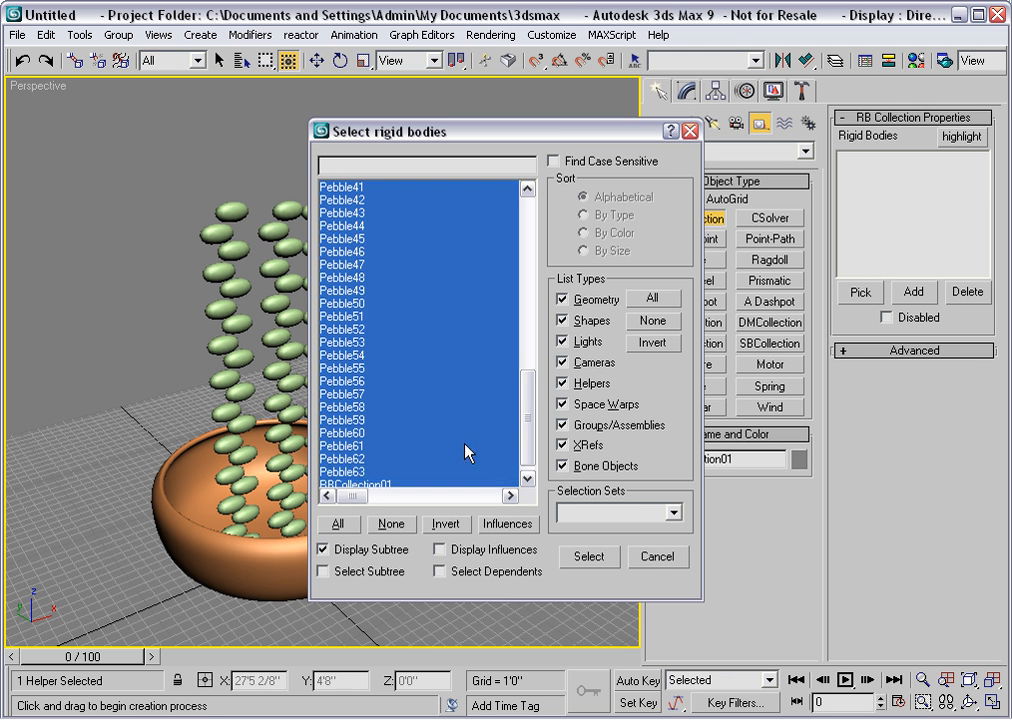
{"action": "scroll", "coordinate": [527, 420], "scroll_direction": "down", "scroll_amount": 1}
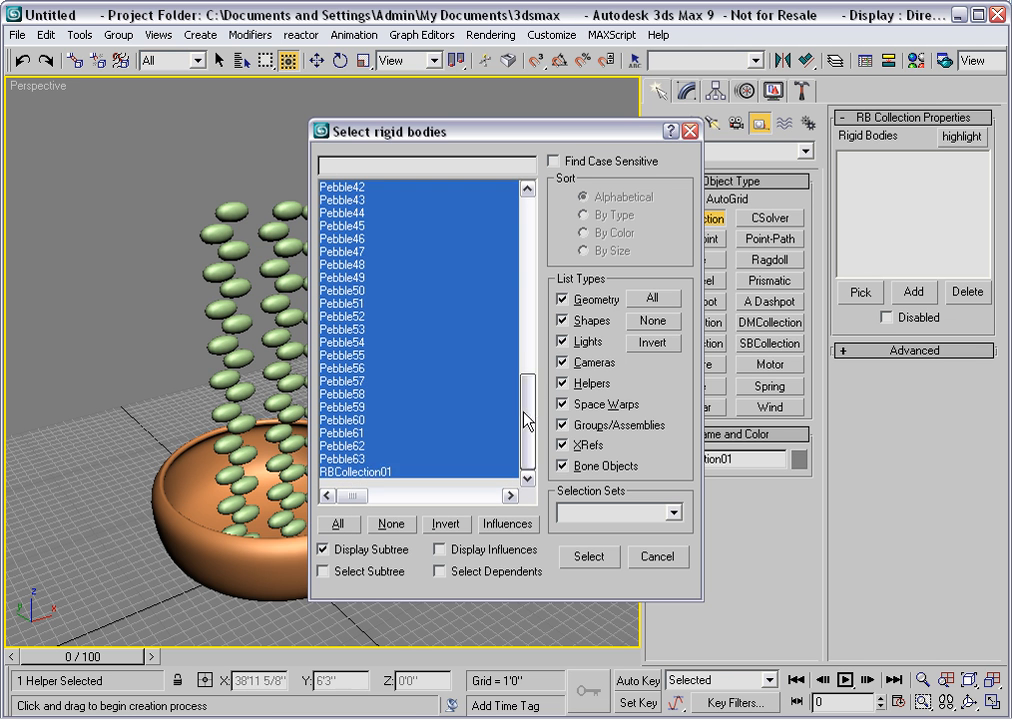
{"action": "left_click", "coordinate": [340, 472], "text": "ctrl"}
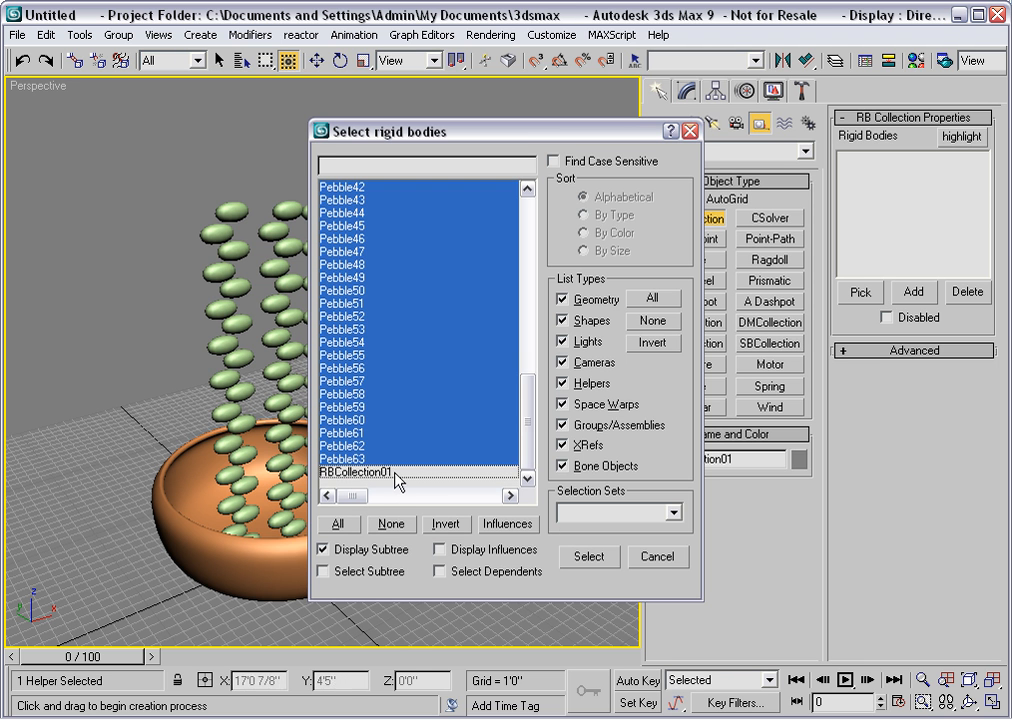
{"action": "left_click", "coordinate": [586, 556]}
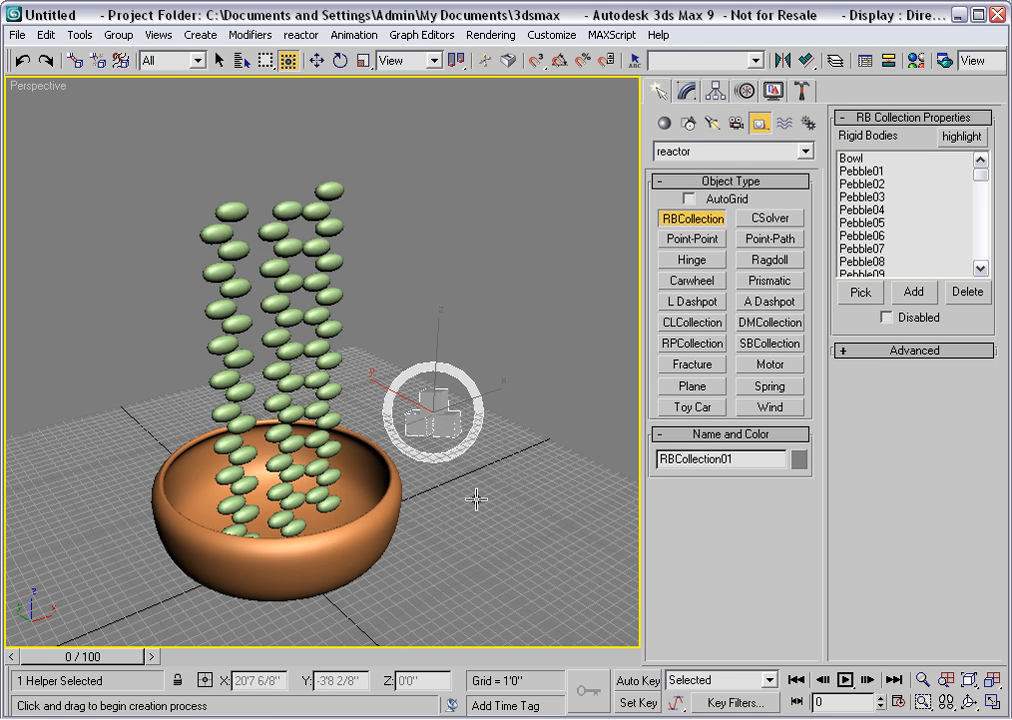
Open the reactor rigid body properties, give the bowl a mass of 10 and make it Unyielding
{"action": "left_click", "coordinate": [301, 38]}
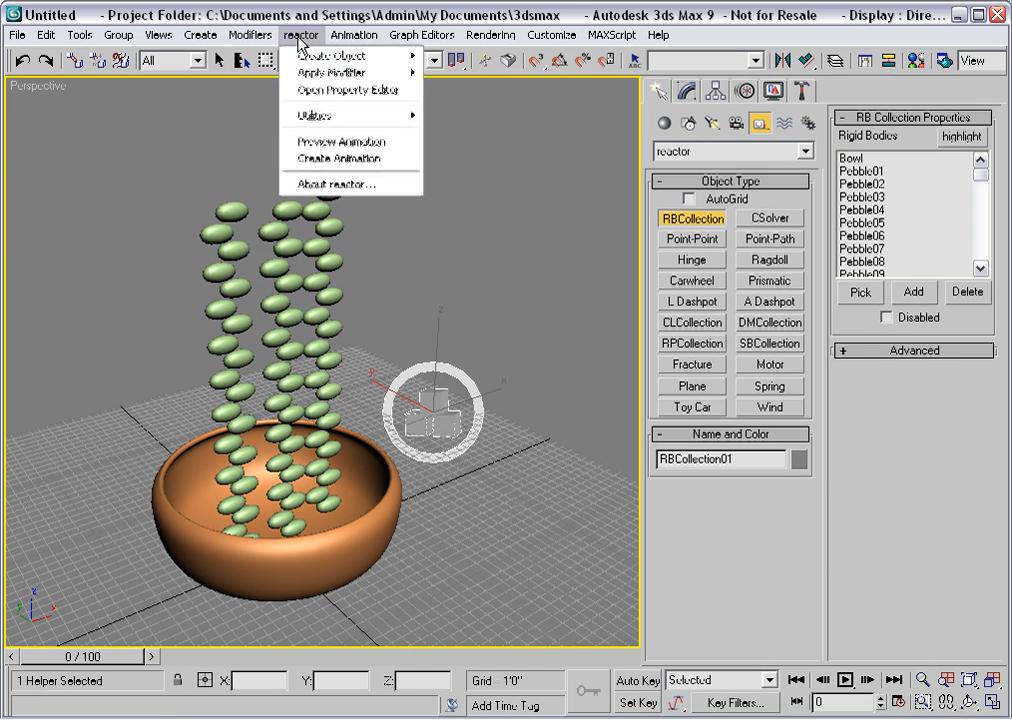
{"action": "mouse_move", "coordinate": [299, 58]}
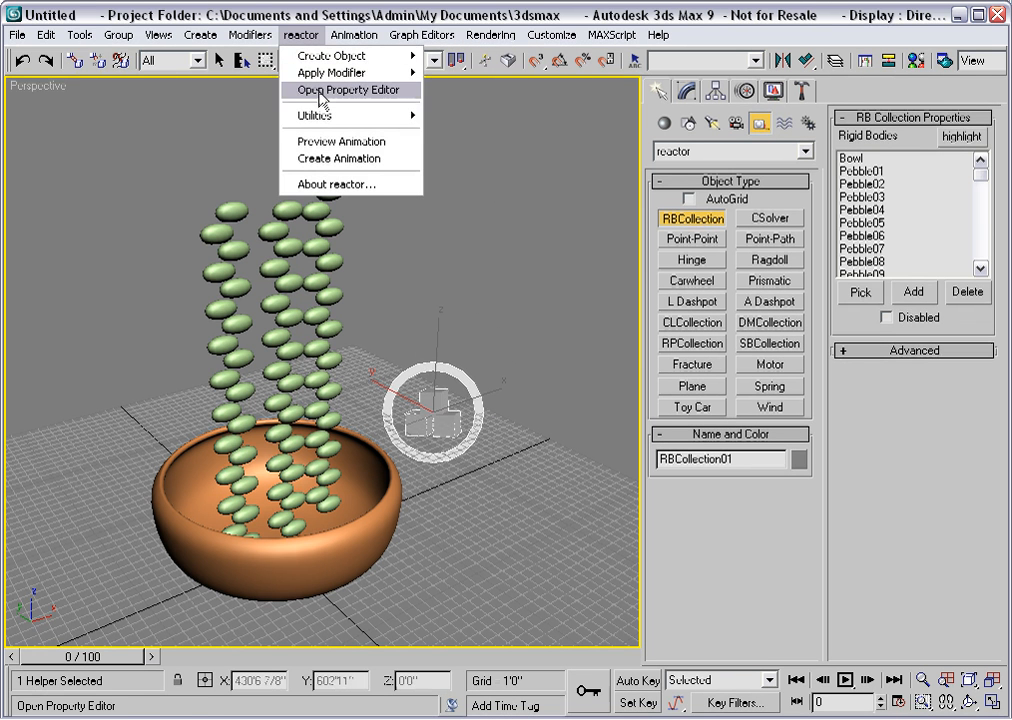
{"action": "left_click", "coordinate": [320, 92]}
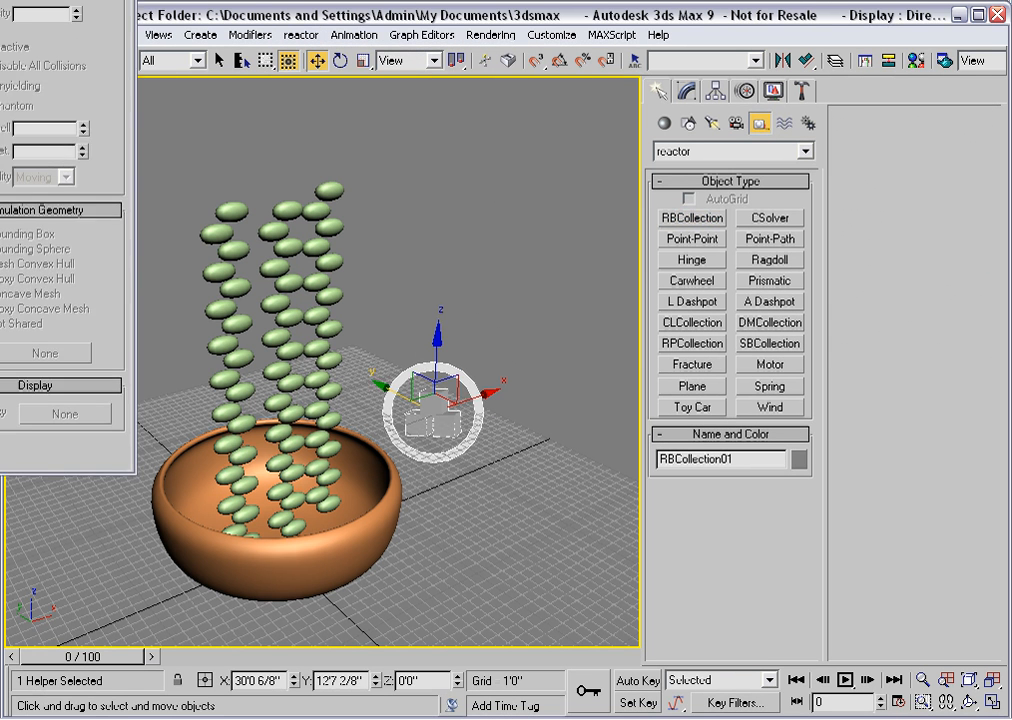
{"action": "left_click_drag", "start_coordinate": [49, 2], "coordinate": [133, 112]}
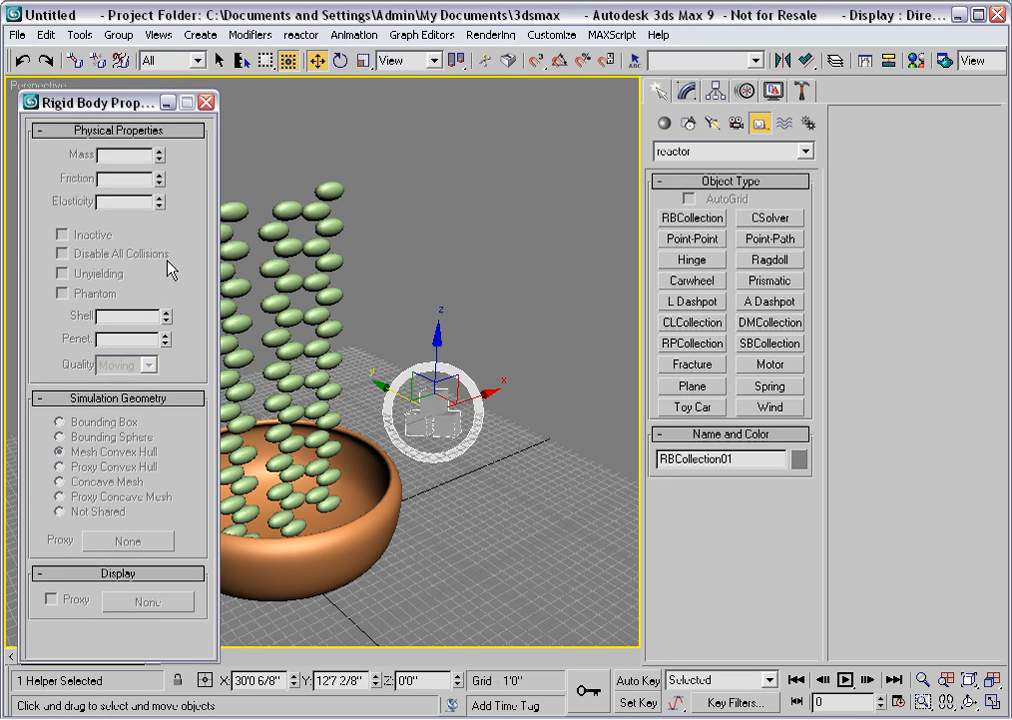
{"action": "left_click", "coordinate": [356, 545]}
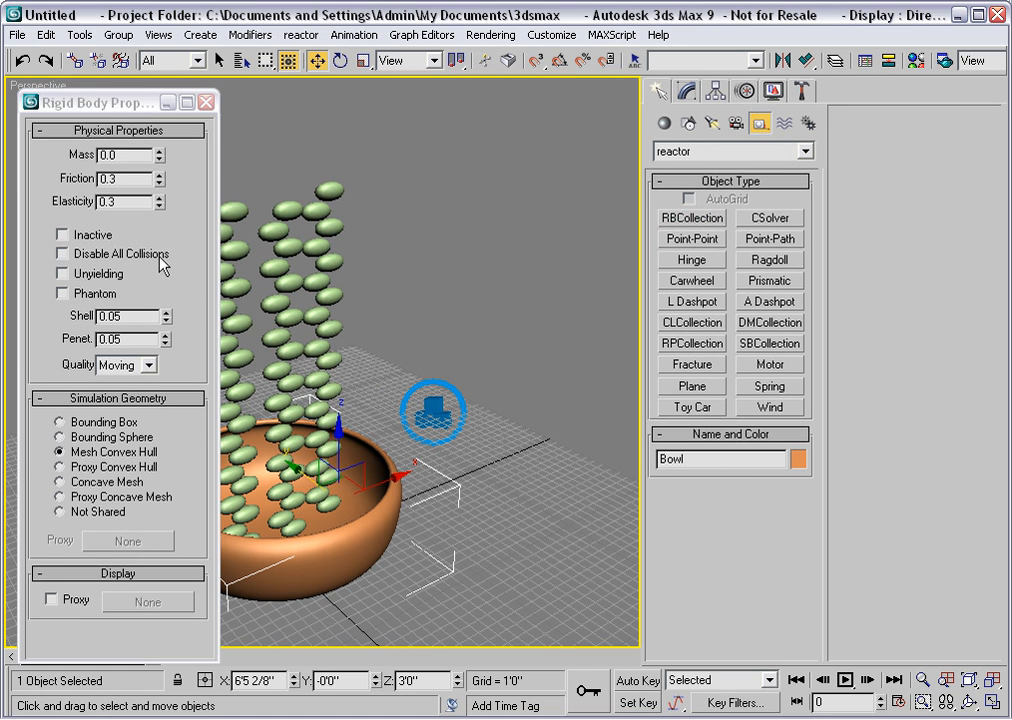
{"action": "double_click", "coordinate": [119, 155]}
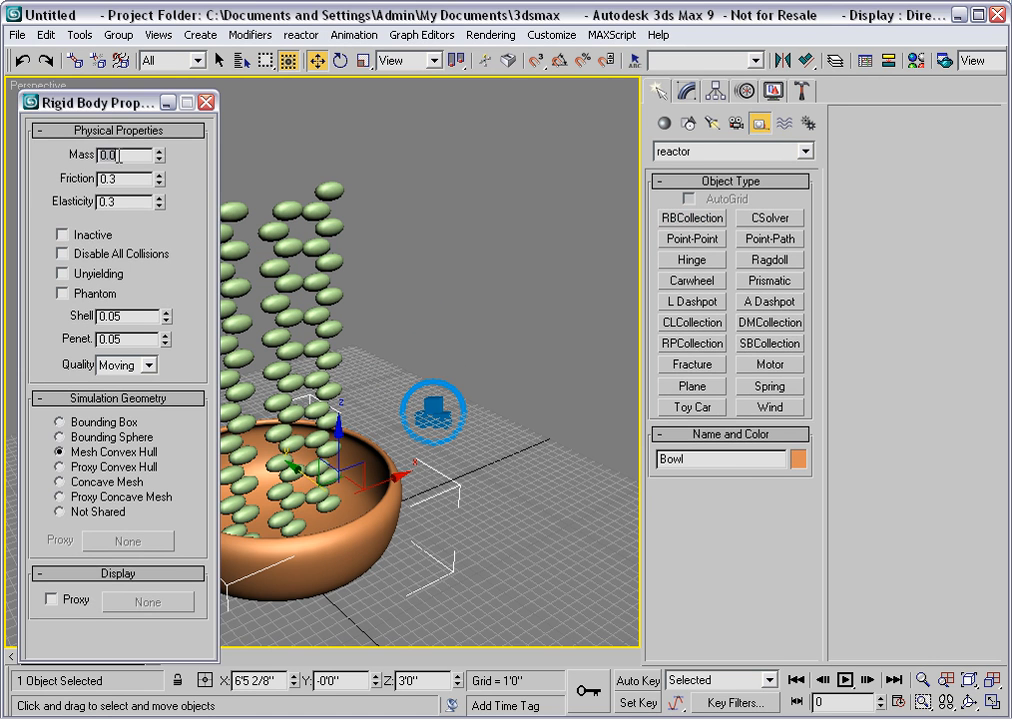
{"action": "type", "text": "10"}
{"action": "key", "text": "Return"}
{"action": "left_click", "coordinate": [63, 274]}
Select all 63 pebbles by name, leaving out the bowl and RBCollection01, and set their mass to 0.1
{"action": "left_click", "coordinate": [242, 60]}
{"action": "left_click_drag", "start_coordinate": [328, 201], "coordinate": [357, 460]}
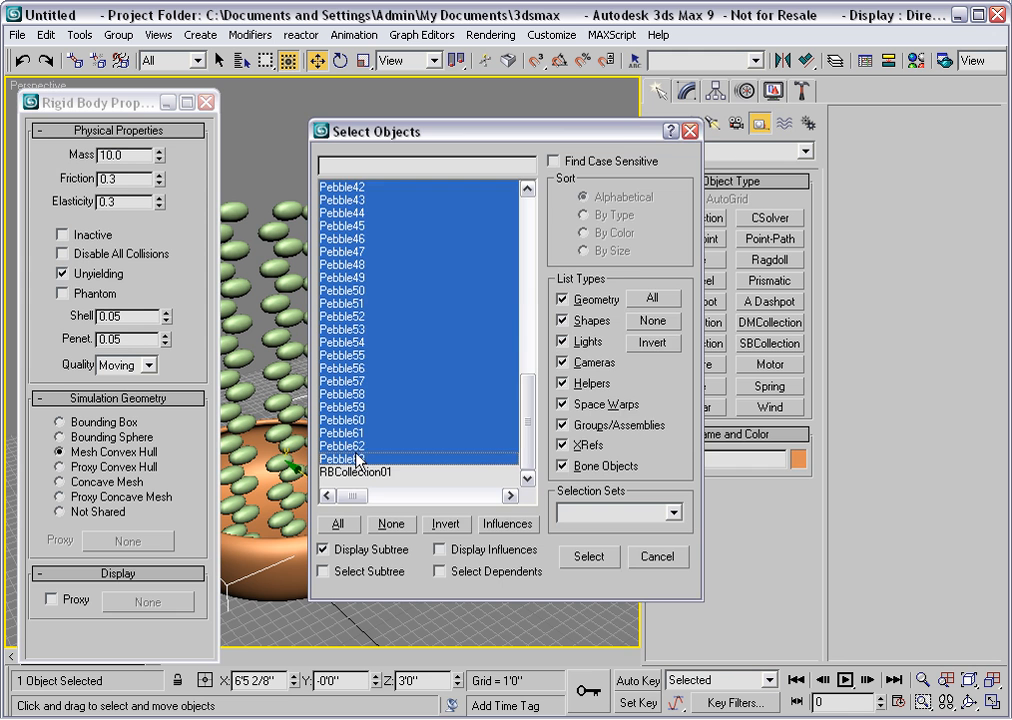
{"action": "left_click", "coordinate": [589, 557]}
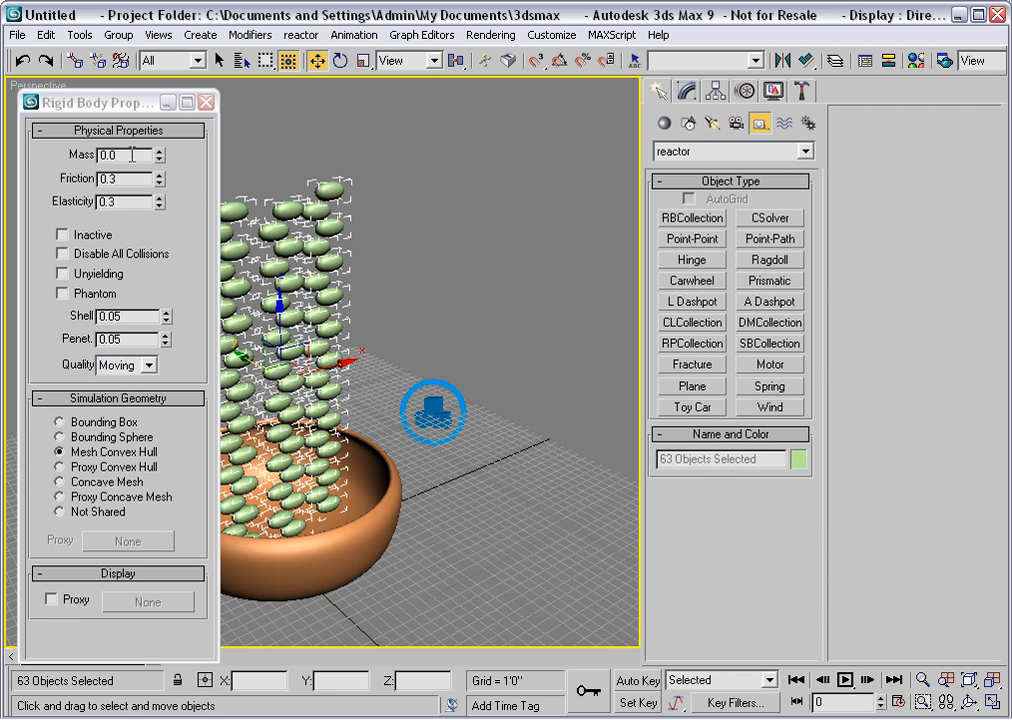
{"action": "key", "text": "BackSpace"}
{"action": "type", "text": "1"}
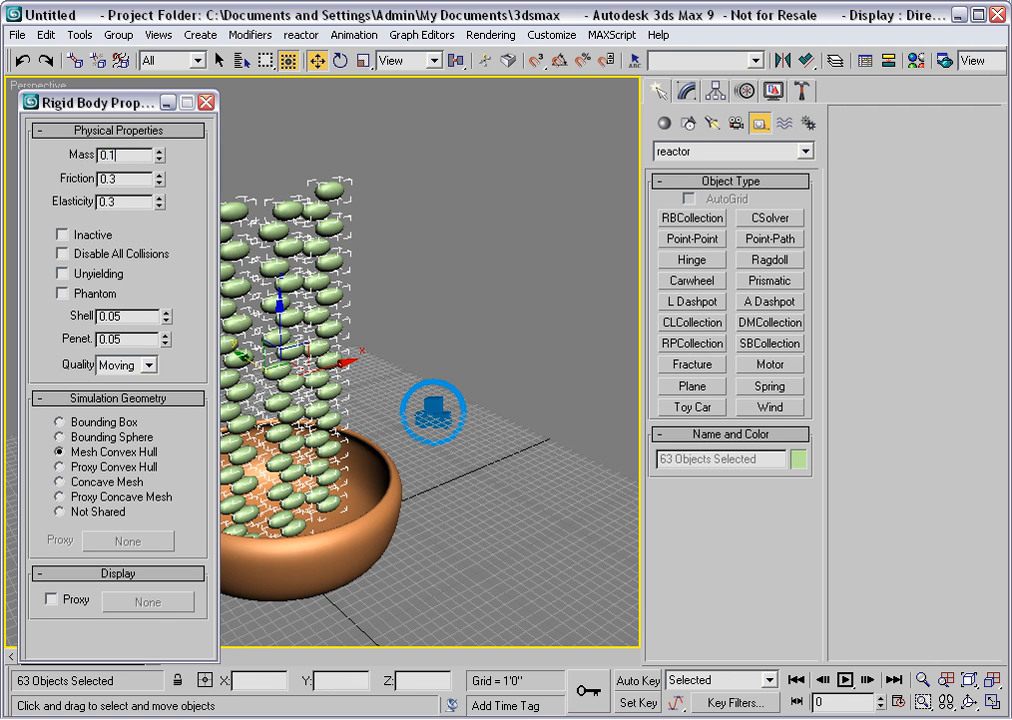
{"action": "key", "text": "Return"}
Set the bowl's simulation geometry to Concave Mesh, close the rigid body properties and deselect everything
{"action": "left_click", "coordinate": [380, 538]}
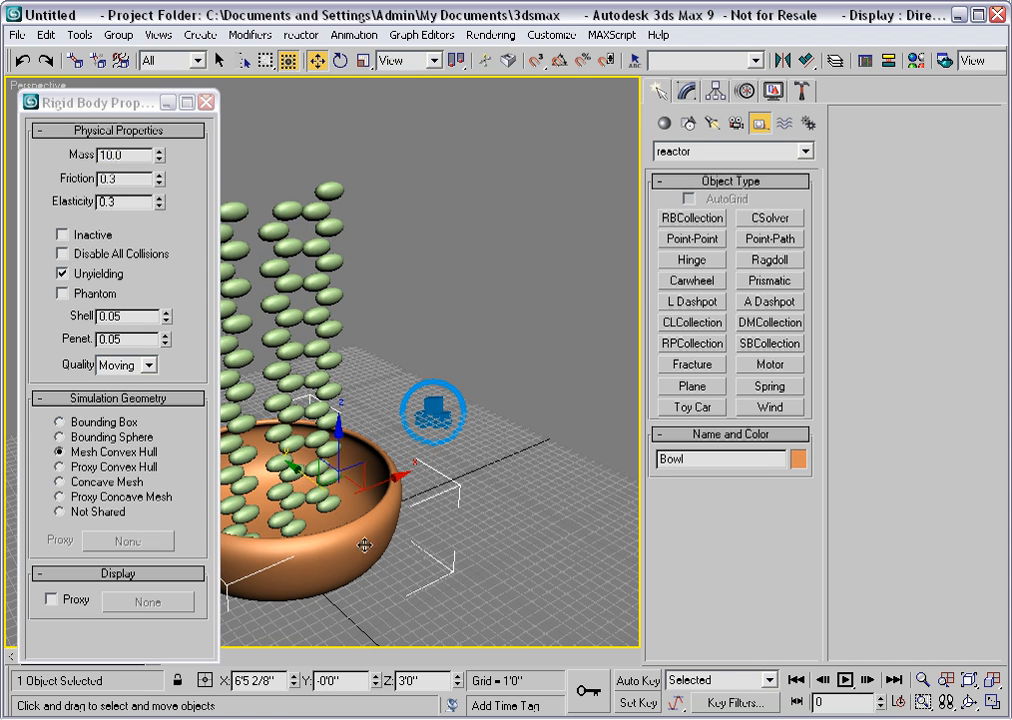
{"action": "left_click", "coordinate": [62, 482]}
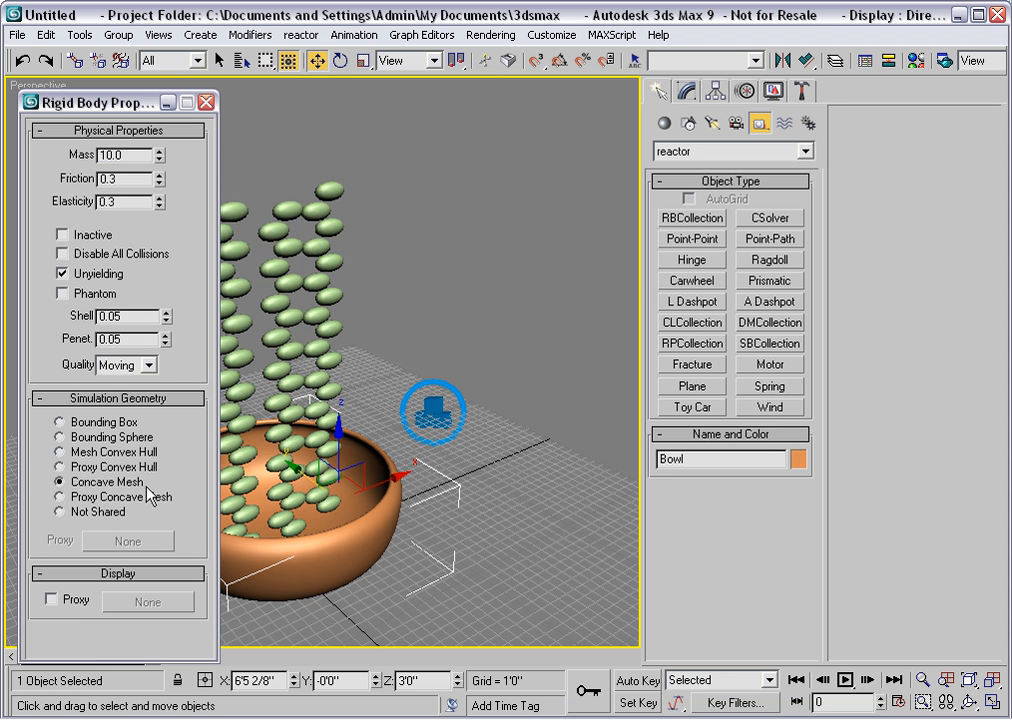
{"action": "left_click", "coordinate": [206, 102]}
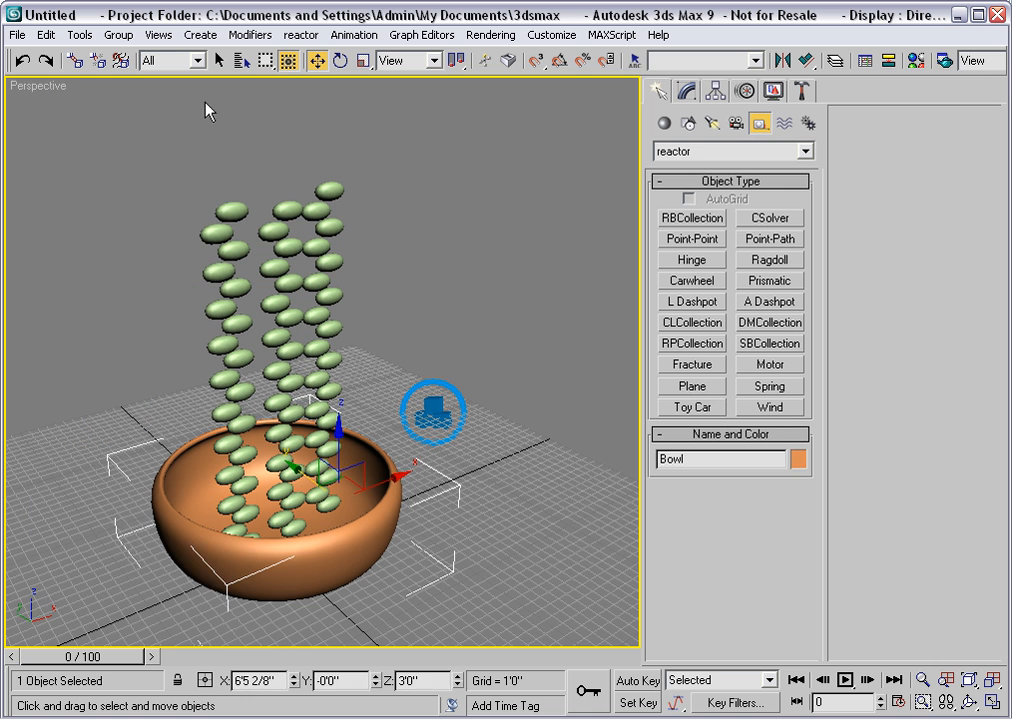
{"action": "left_click", "coordinate": [434, 271]}
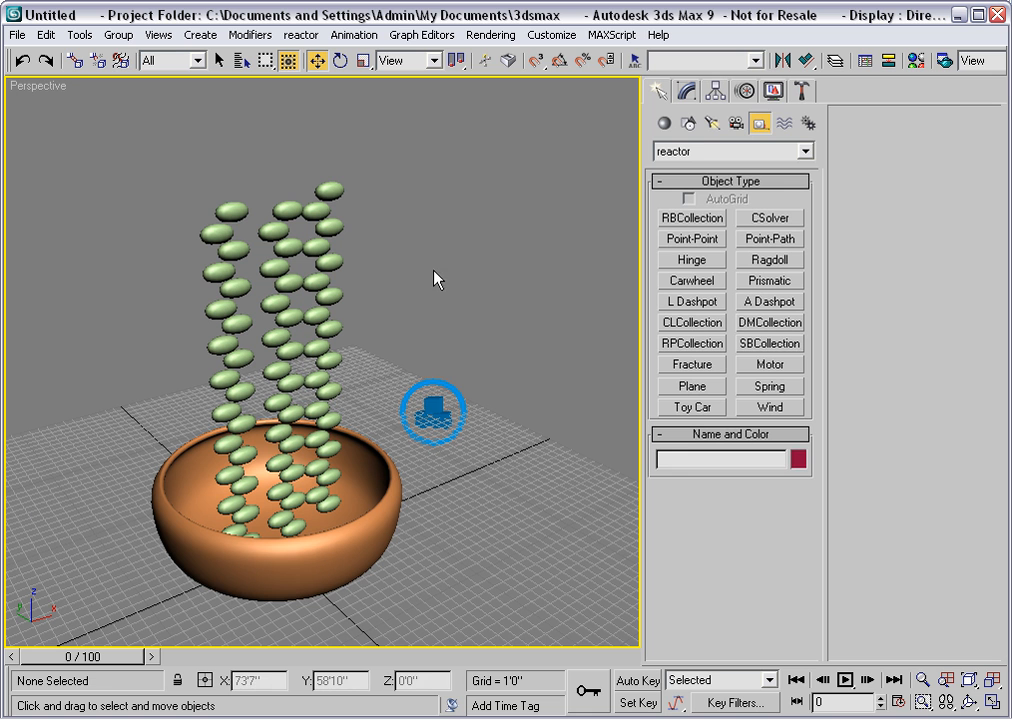
Open the reactor real-time preview of the simulation and set its performance to 1 substep
{"action": "left_click", "coordinate": [801, 91]}
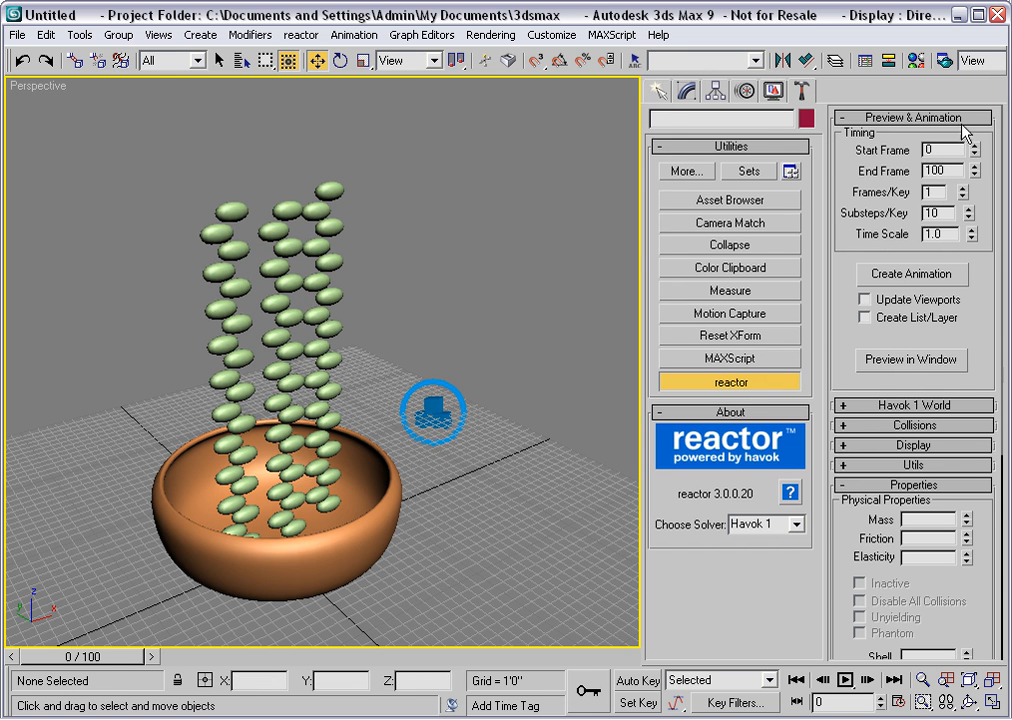
{"action": "left_click", "coordinate": [910, 360]}
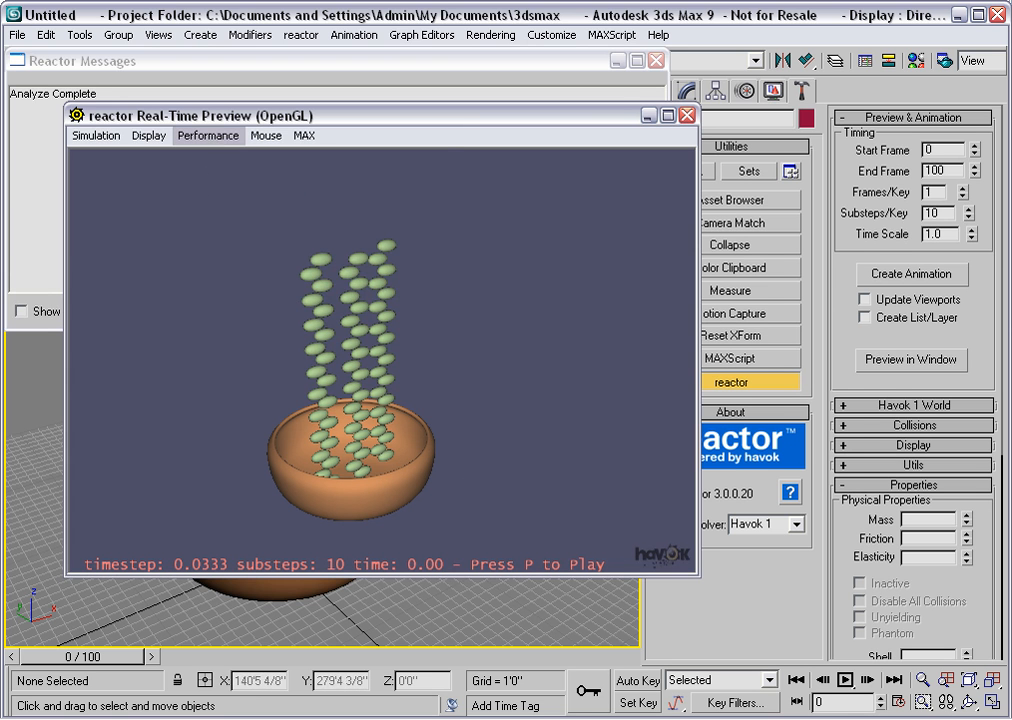
{"action": "left_click", "coordinate": [209, 137]}
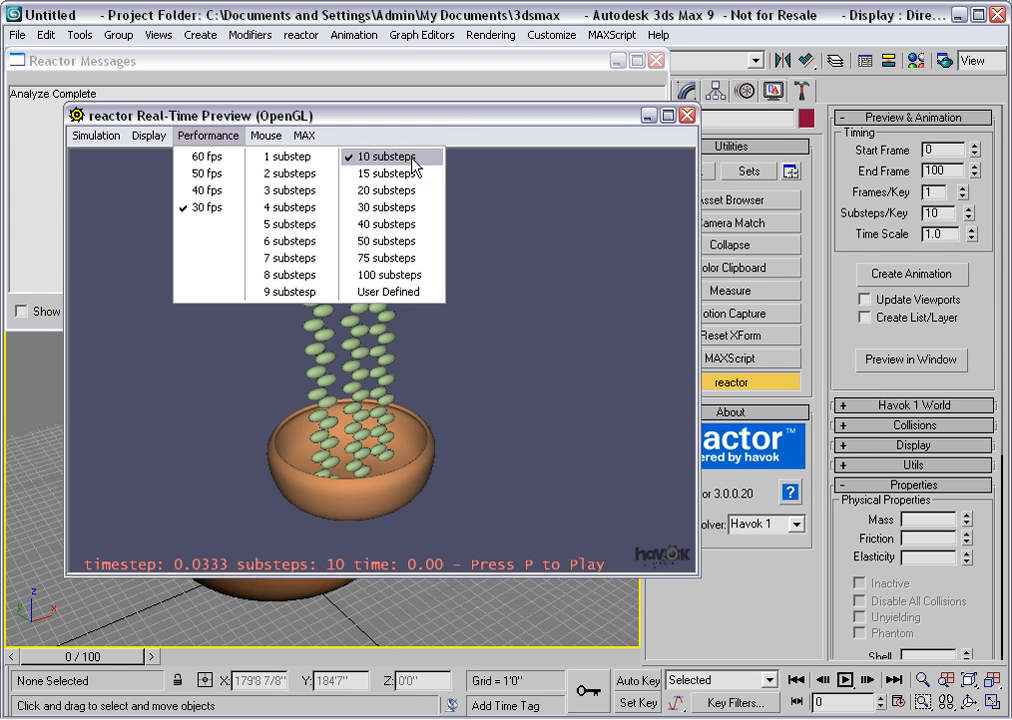
{"action": "left_click", "coordinate": [295, 165]}
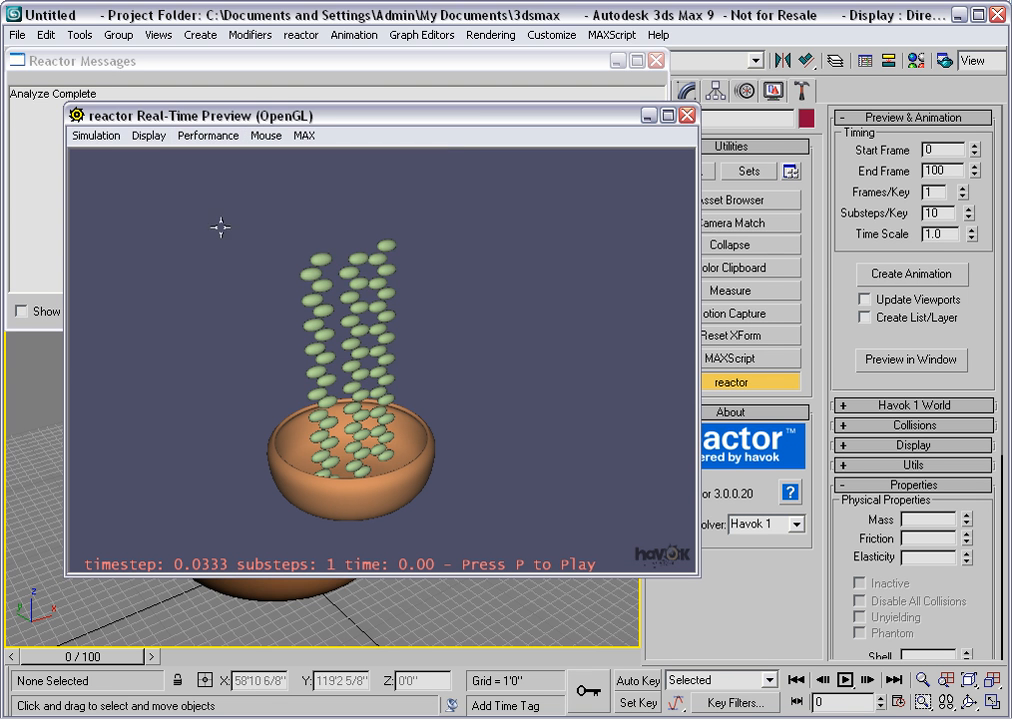
Play the simulation in the preview until the pebbles settle in the bowl, and pause it
{"action": "left_click", "coordinate": [98, 136]}
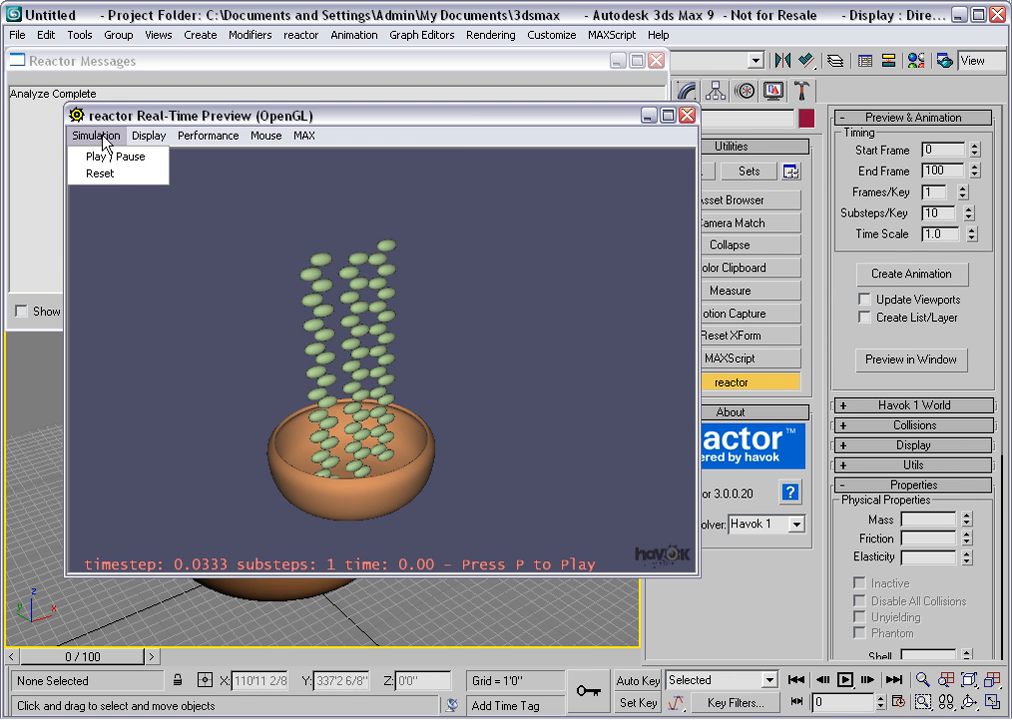
{"action": "left_click", "coordinate": [100, 156]}
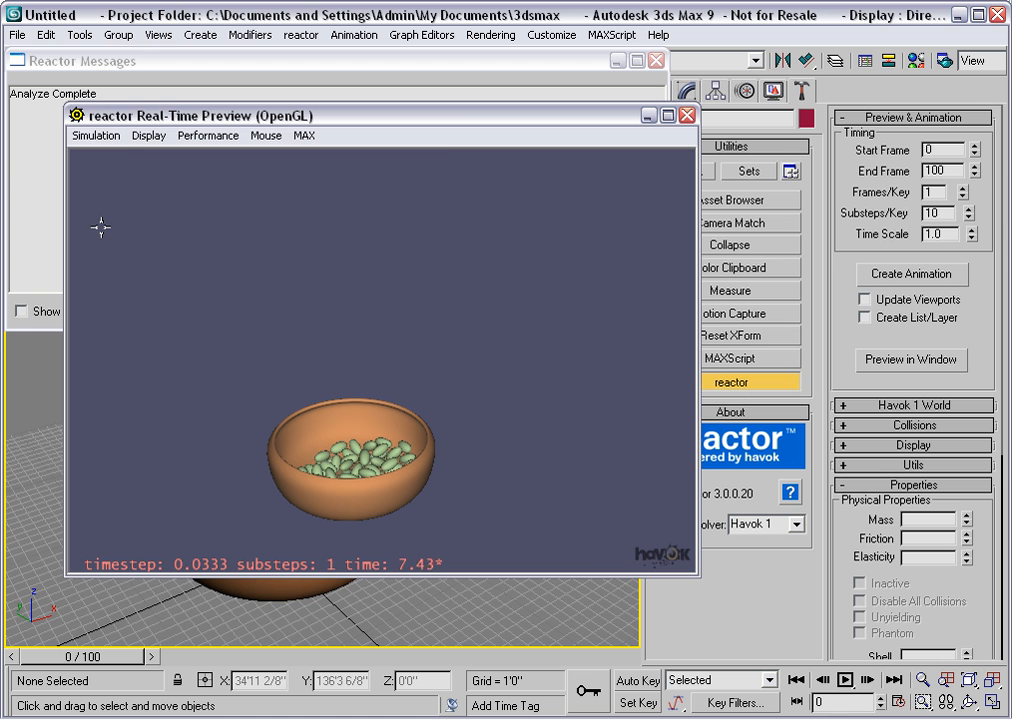
{"action": "left_click", "coordinate": [97, 135]}
{"action": "left_click", "coordinate": [99, 161]}
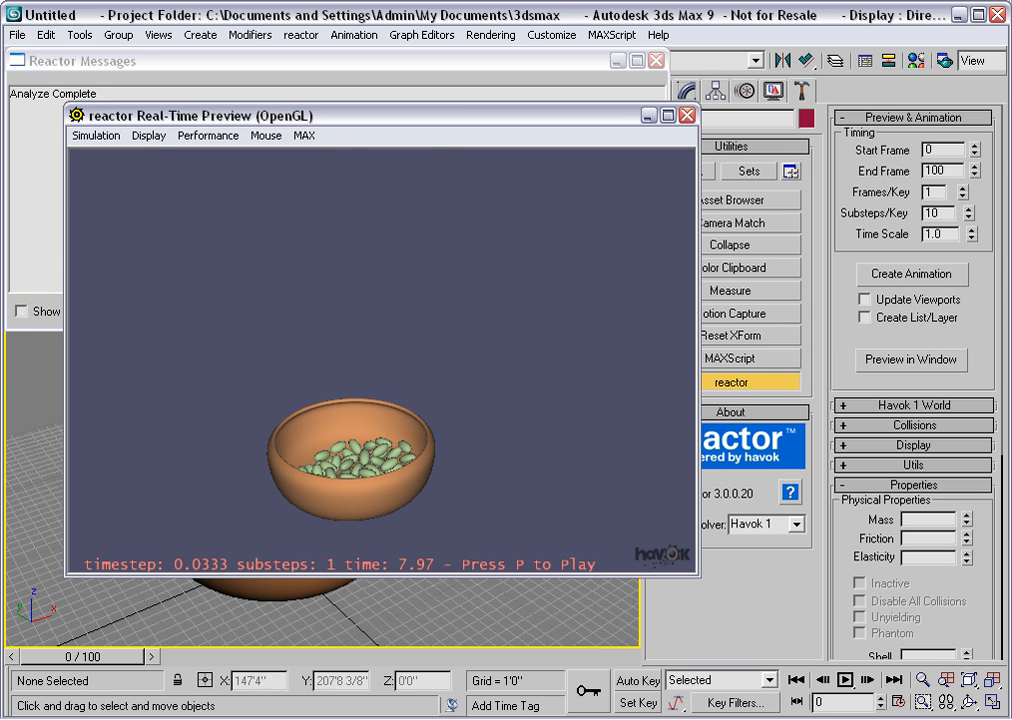
Update the scene with the settled pebble positions from the preview, and close the preview and Reactor Messages windows
{"action": "left_click", "coordinate": [304, 136]}
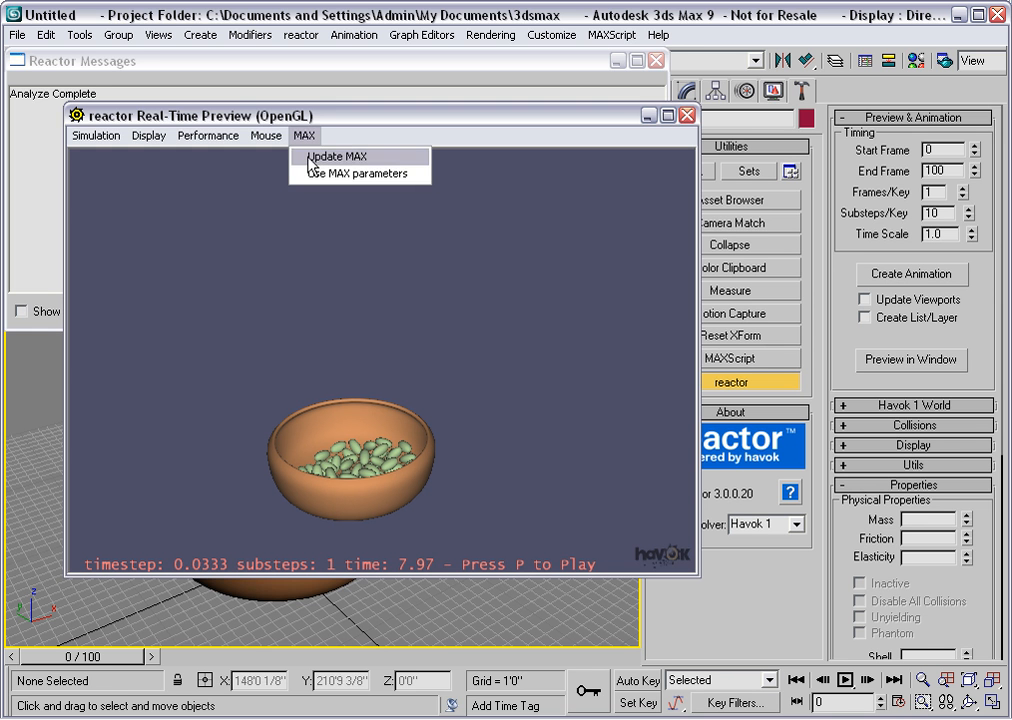
{"action": "left_click", "coordinate": [309, 158]}
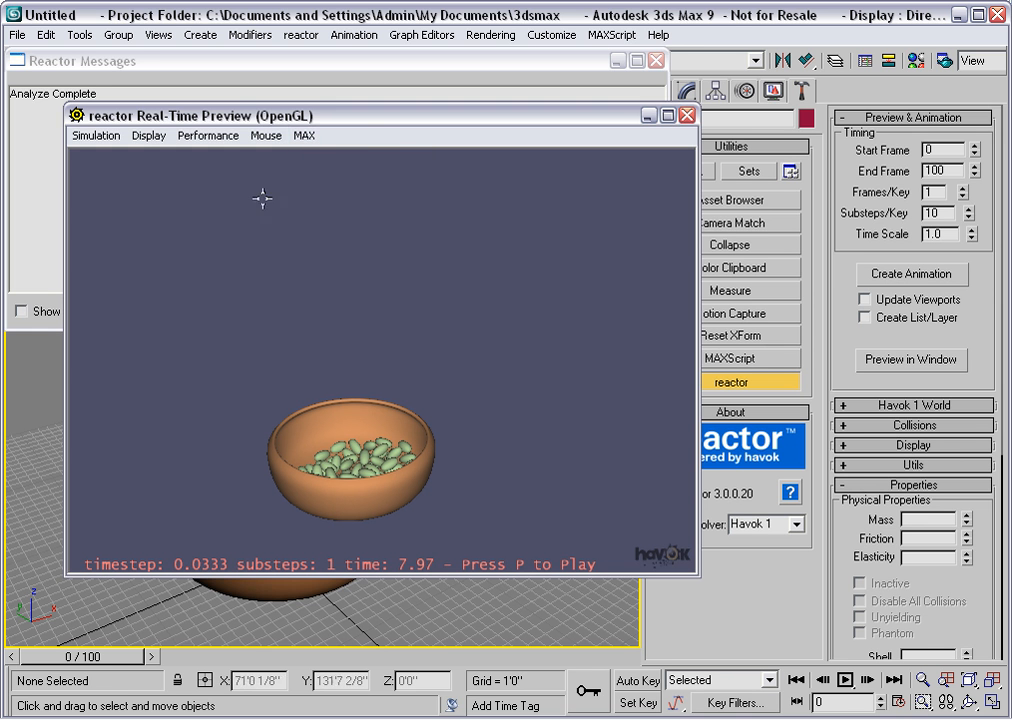
{"action": "left_click", "coordinate": [686, 117]}
{"action": "left_click", "coordinate": [655, 61]}
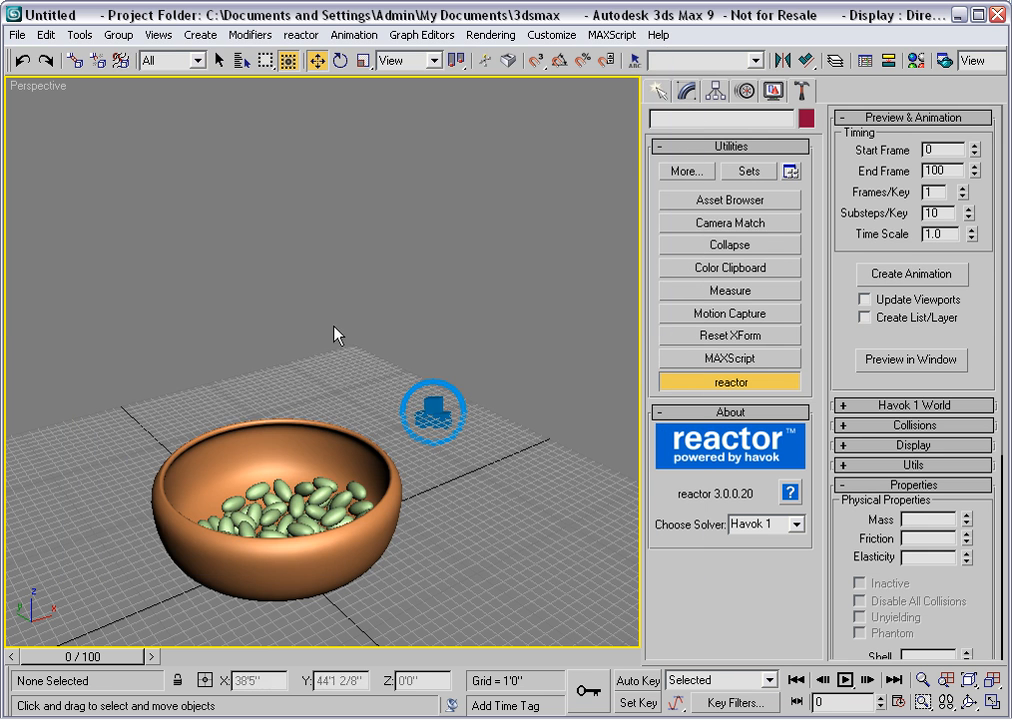
Inspect the settled pebbles from above and delete the two stray ones lying outside the bowl
{"action": "middle_click_drag", "start_coordinate": [309, 319], "coordinate": [352, 274], "text": "alt"}
{"action": "scroll", "coordinate": [379, 326], "scroll_direction": "up", "scroll_amount": 5}
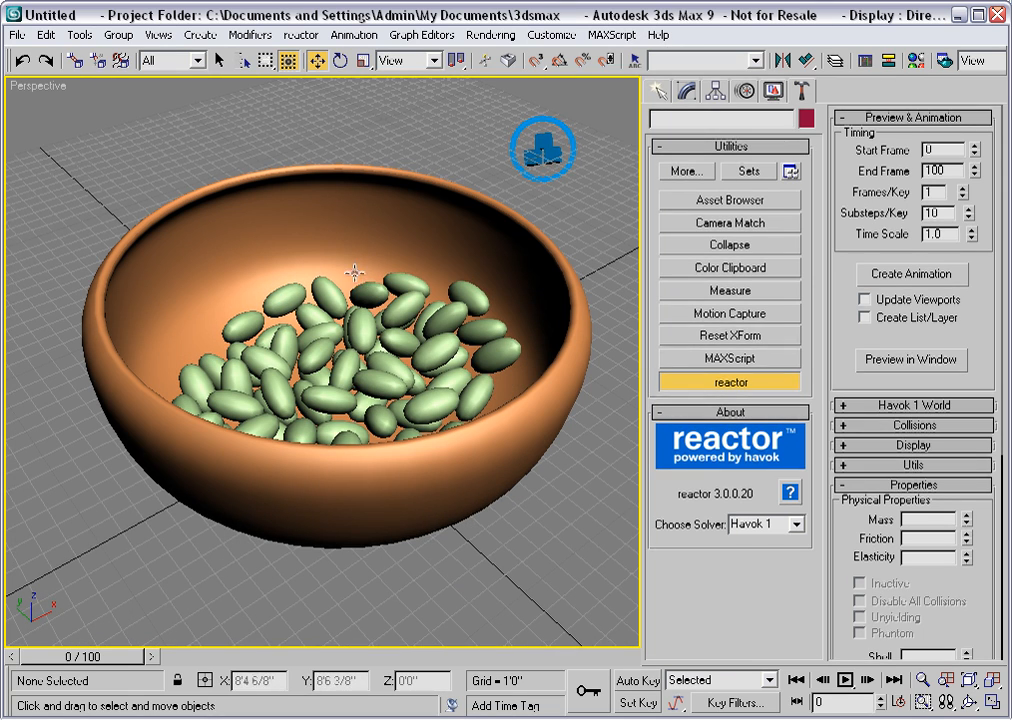
{"action": "middle_click_drag", "start_coordinate": [350, 273], "coordinate": [347, 315], "text": "alt"}
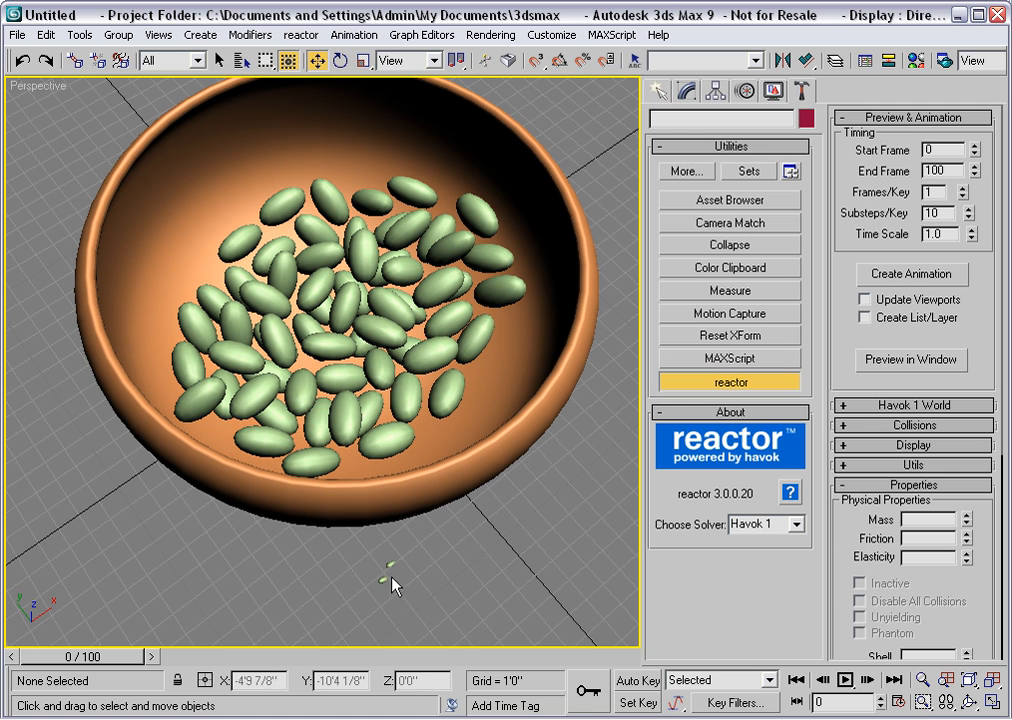
{"action": "left_click_drag", "start_coordinate": [399, 592], "coordinate": [370, 581]}
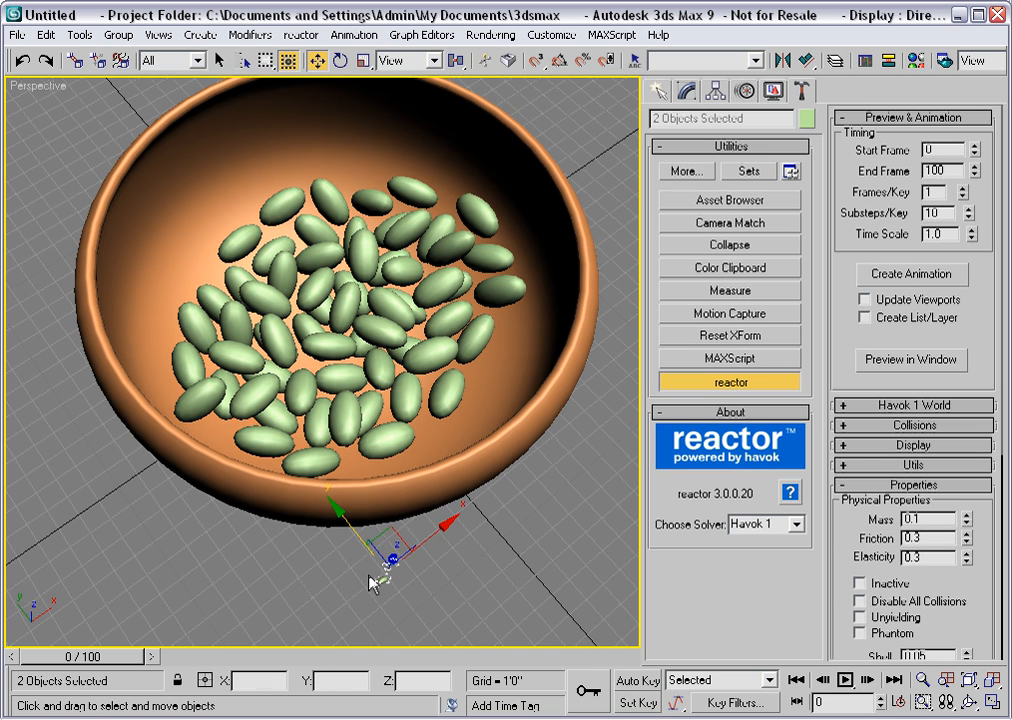
{"action": "left_click", "coordinate": [302, 587]}
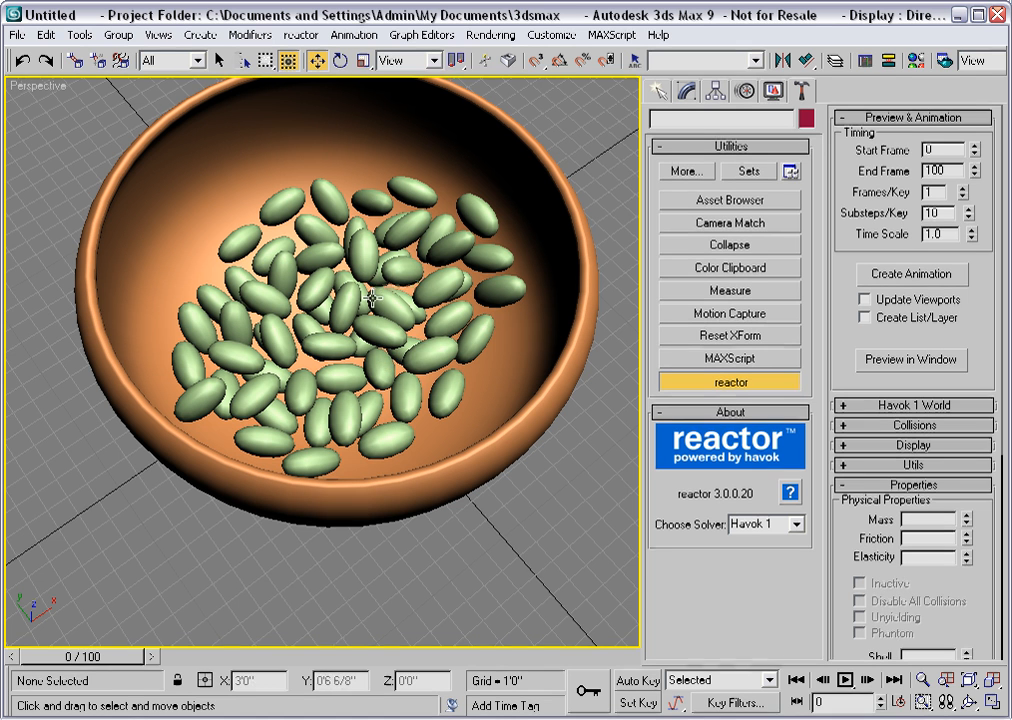
{"action": "middle_click_drag", "start_coordinate": [371, 297], "coordinate": [369, 349]}
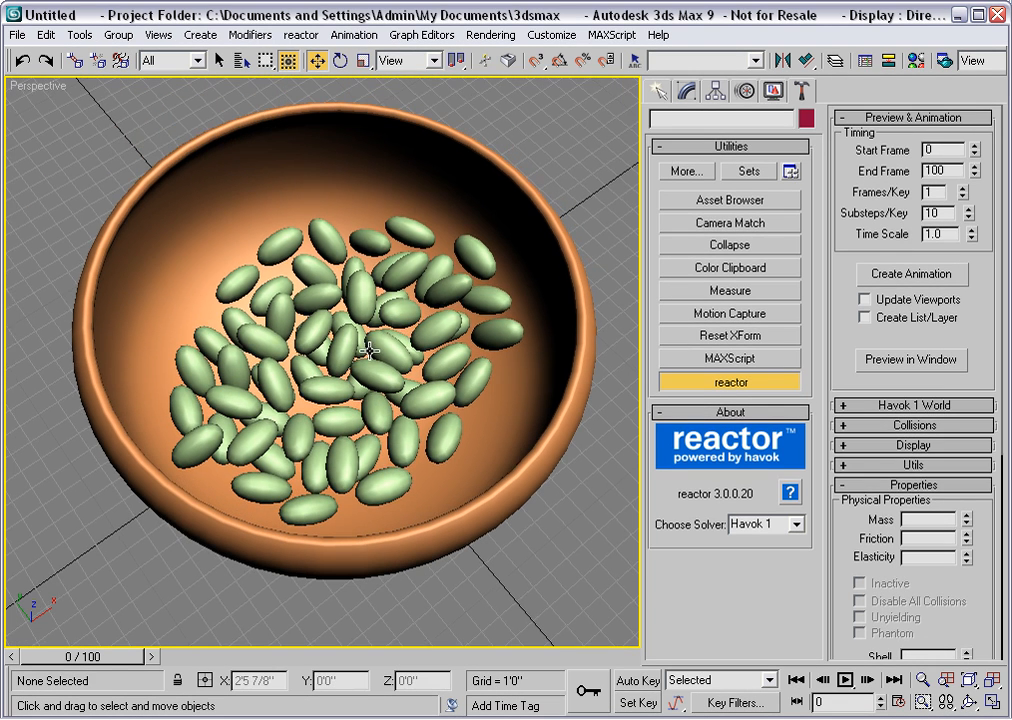